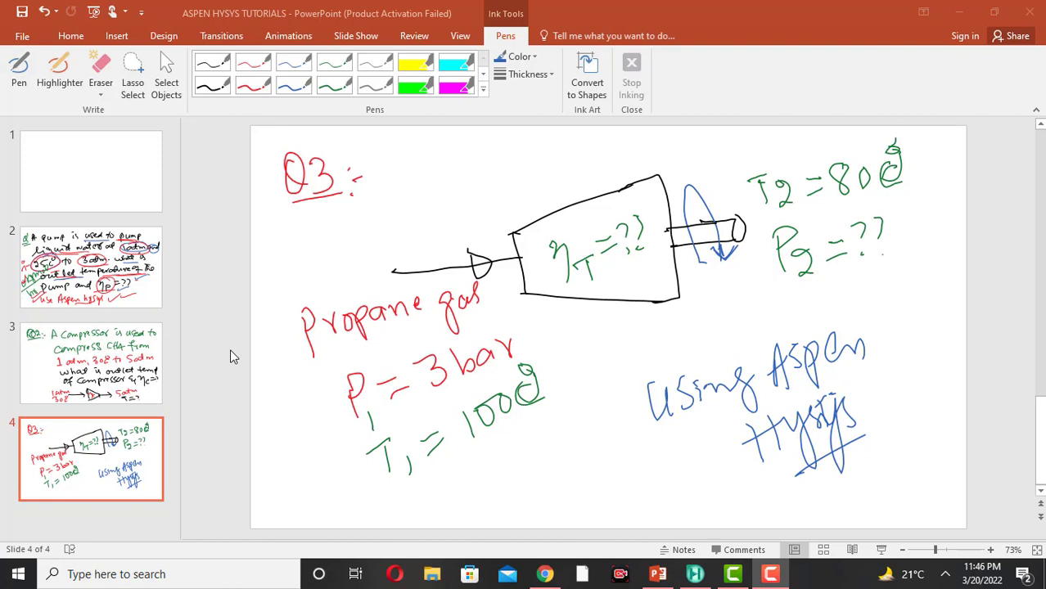
Mark the inlet data on the Q3 slide with blue ink, ticking the inlet and underlining propane, 3 bar and 100 °C.
{"action": "left_click", "coordinate": [230, 357]}
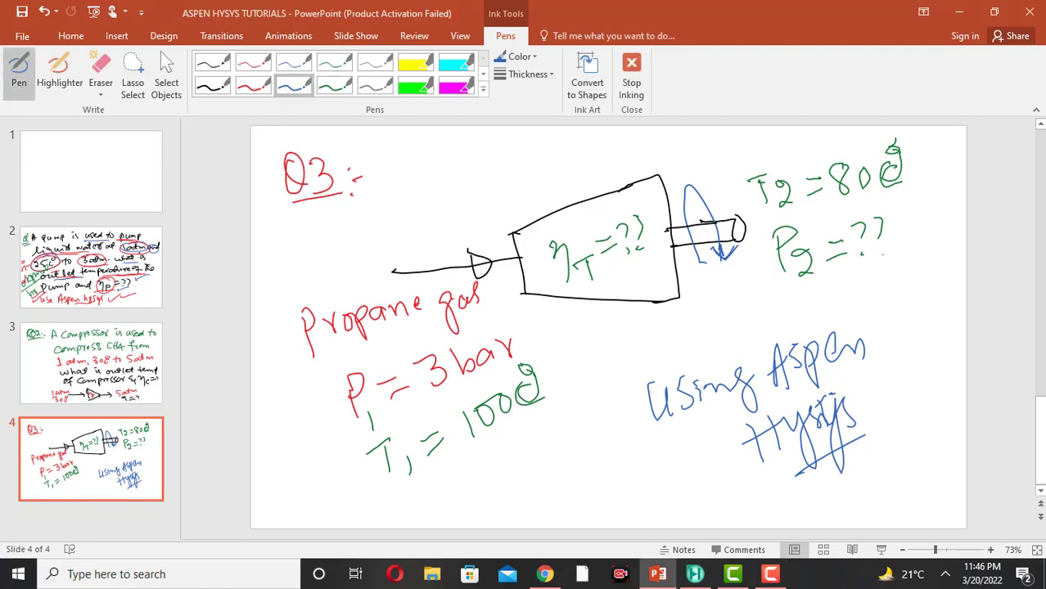
{"action": "left_click_drag", "start_coordinate": [290, 286], "coordinate": [327, 265]}
{"action": "left_click_drag", "start_coordinate": [311, 350], "coordinate": [346, 333]}
{"action": "left_click_drag", "start_coordinate": [452, 394], "coordinate": [505, 361]}
{"action": "mouse_move", "coordinate": [483, 436]}
{"action": "left_mouse_down"}
{"action": "mouse_move", "coordinate": [540, 405]}
{"action": "mouse_move", "coordinate": [543, 418]}
{"action": "left_mouse_up"}
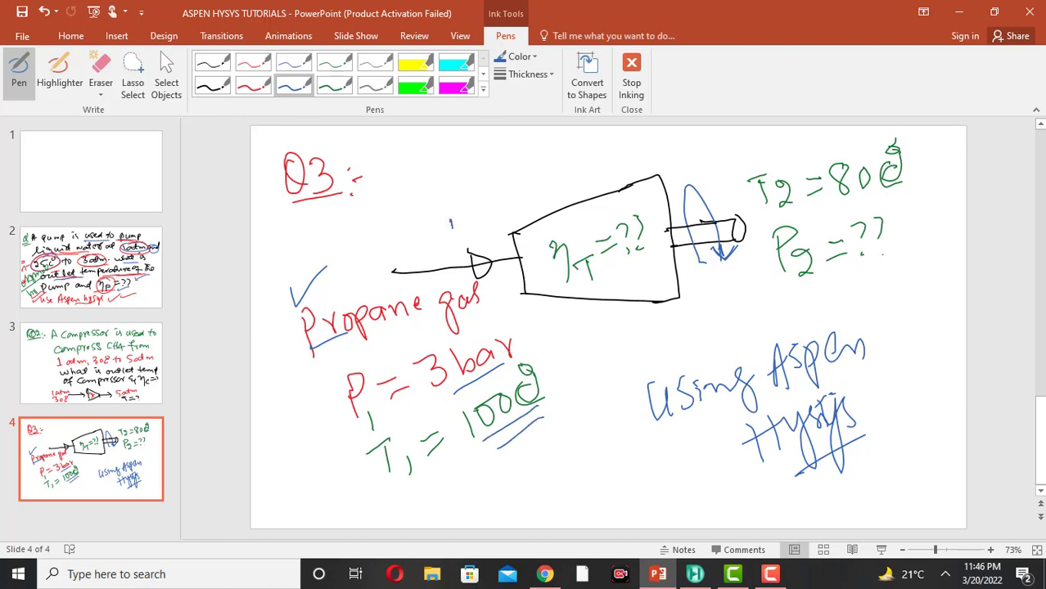
{"action": "left_click_drag", "start_coordinate": [450, 222], "coordinate": [494, 195]}
{"action": "left_click_drag", "start_coordinate": [510, 459], "coordinate": [543, 433]}
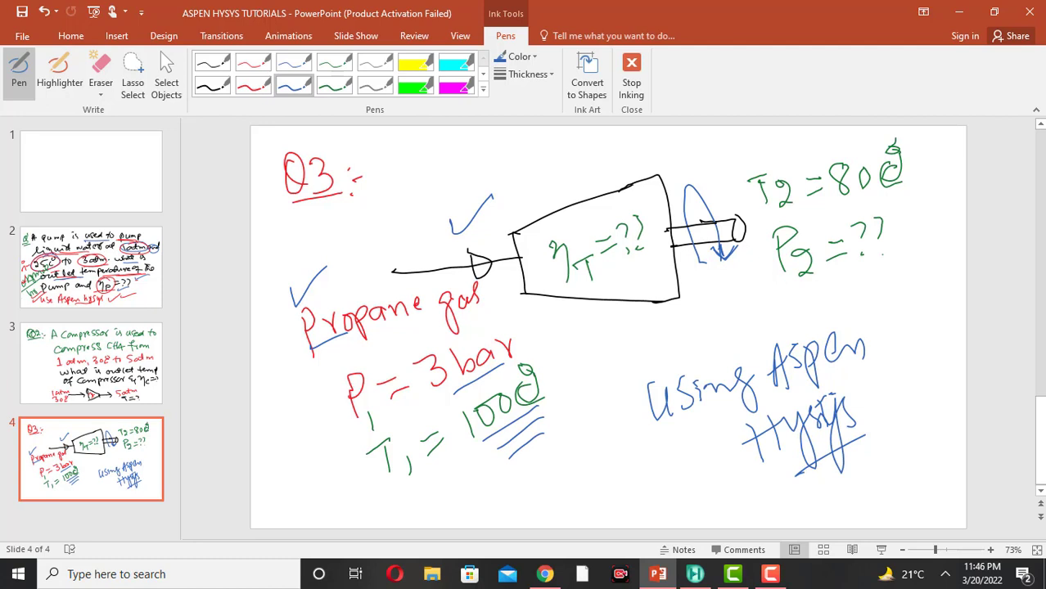
Circle P2, the 80 °C outlet temperature and the turbine efficiency in blue, adding ticks and underlines around the unknowns.
{"action": "mouse_move", "coordinate": [805, 221]}
{"action": "left_mouse_down"}
{"action": "mouse_move", "coordinate": [778, 225]}
{"action": "mouse_move", "coordinate": [829, 247]}
{"action": "mouse_move", "coordinate": [795, 216]}
{"action": "left_mouse_up"}
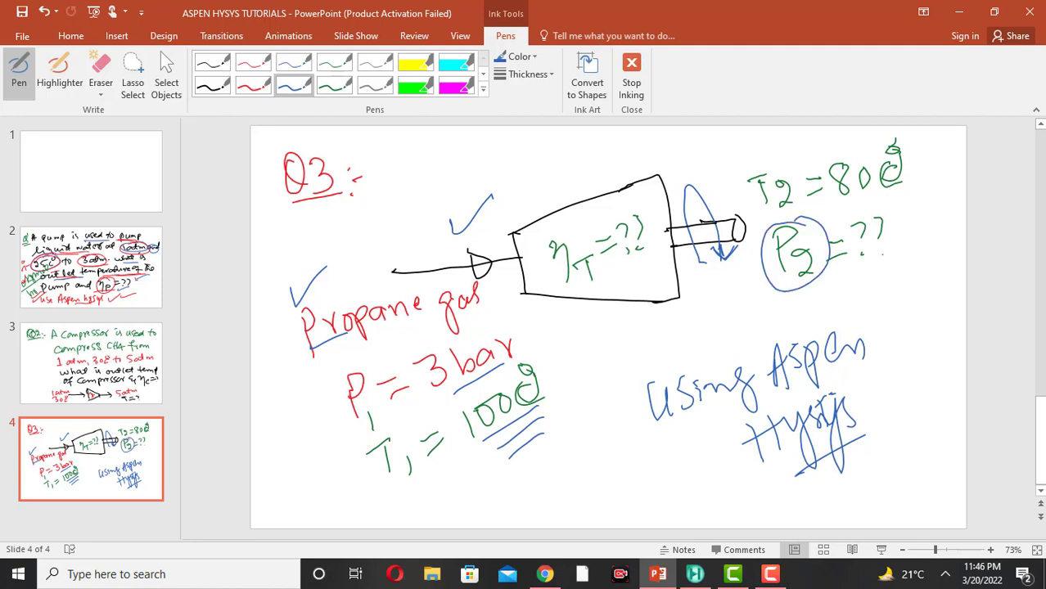
{"action": "mouse_move", "coordinate": [857, 143]}
{"action": "left_mouse_down"}
{"action": "mouse_move", "coordinate": [823, 171]}
{"action": "mouse_move", "coordinate": [916, 149]}
{"action": "mouse_move", "coordinate": [843, 140]}
{"action": "left_mouse_up"}
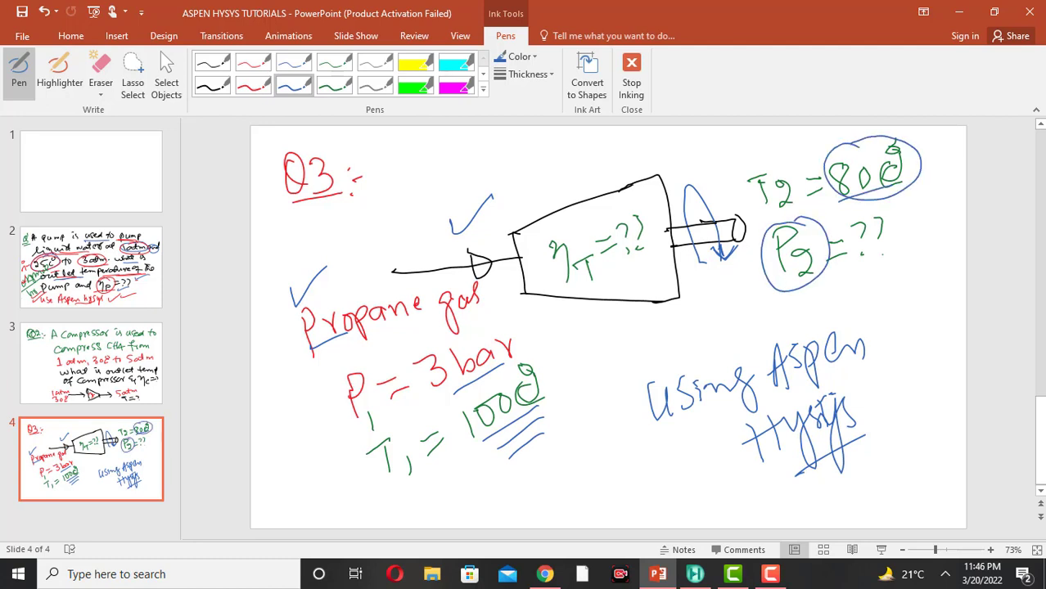
{"action": "left_click_drag", "start_coordinate": [832, 284], "coordinate": [864, 284]}
{"action": "left_click_drag", "start_coordinate": [415, 330], "coordinate": [454, 318]}
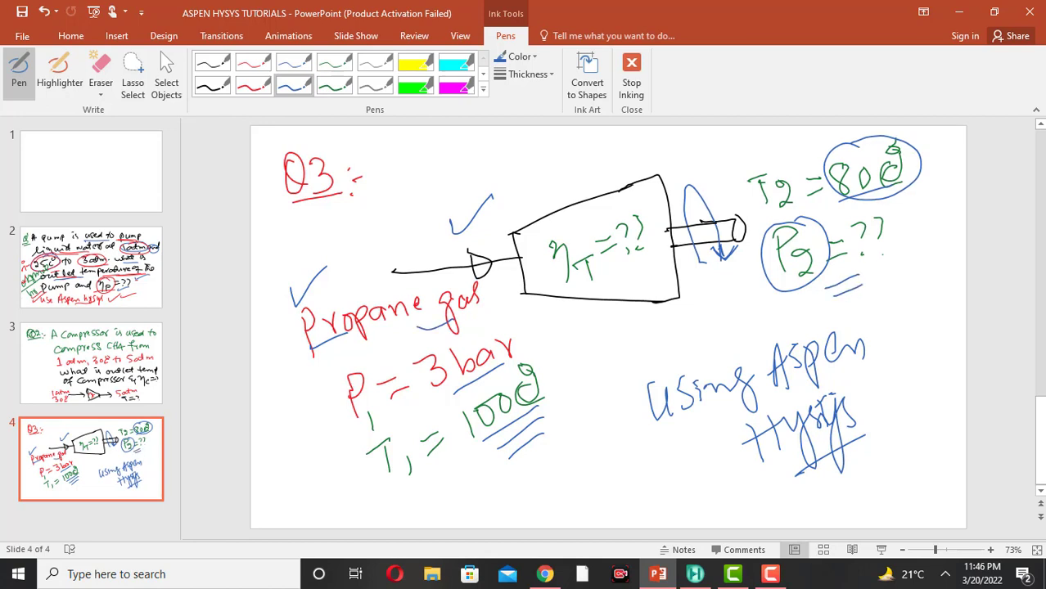
{"action": "left_click_drag", "start_coordinate": [877, 264], "coordinate": [897, 255]}
{"action": "left_click_drag", "start_coordinate": [904, 220], "coordinate": [927, 206]}
{"action": "mouse_move", "coordinate": [578, 289]}
{"action": "left_mouse_down"}
{"action": "mouse_move", "coordinate": [631, 270]}
{"action": "mouse_move", "coordinate": [550, 271]}
{"action": "mouse_move", "coordinate": [614, 278]}
{"action": "left_mouse_up"}
{"action": "left_click_drag", "start_coordinate": [642, 168], "coordinate": [602, 212]}
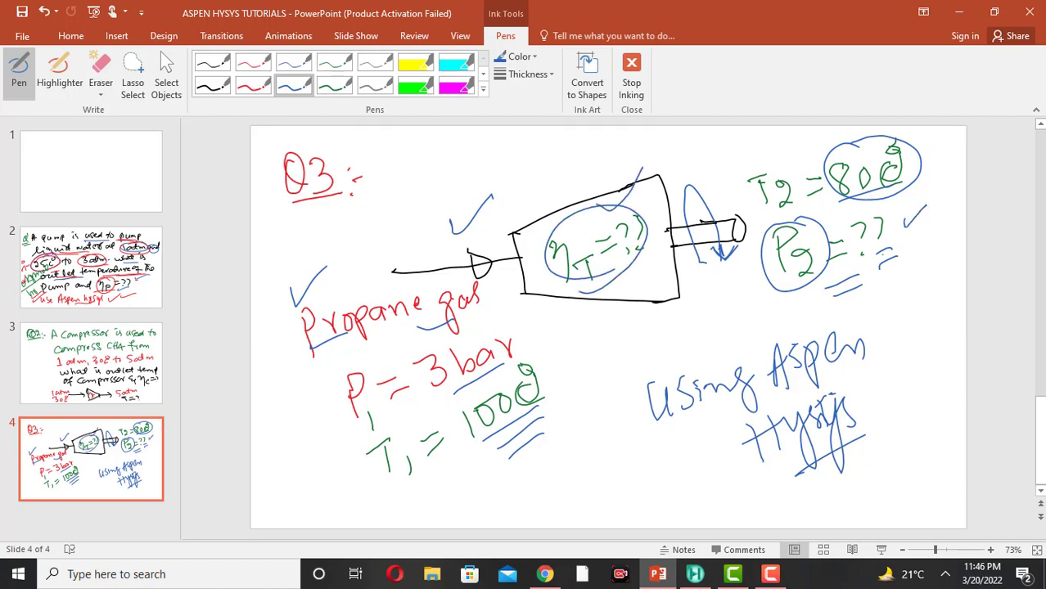
Add more blue underlines and ticks beside the propane gas label, the unknown P2 and the turbine efficiency.
{"action": "left_click_drag", "start_coordinate": [369, 353], "coordinate": [413, 329]}
{"action": "left_click_drag", "start_coordinate": [835, 233], "coordinate": [872, 200]}
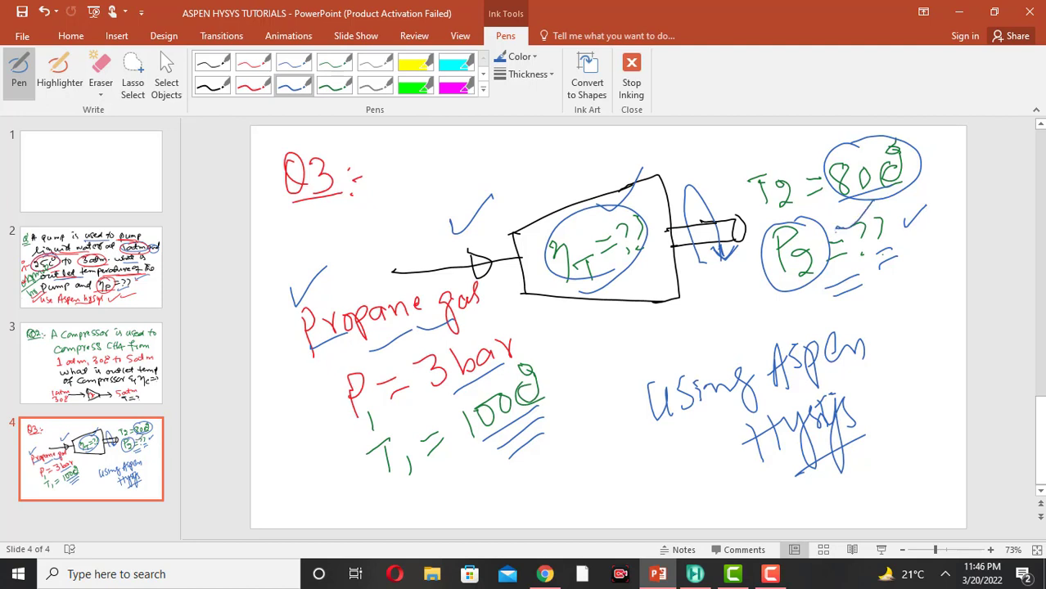
{"action": "left_click_drag", "start_coordinate": [833, 238], "coordinate": [868, 206]}
{"action": "left_click_drag", "start_coordinate": [285, 367], "coordinate": [311, 350]}
{"action": "left_click_drag", "start_coordinate": [291, 305], "coordinate": [344, 256]}
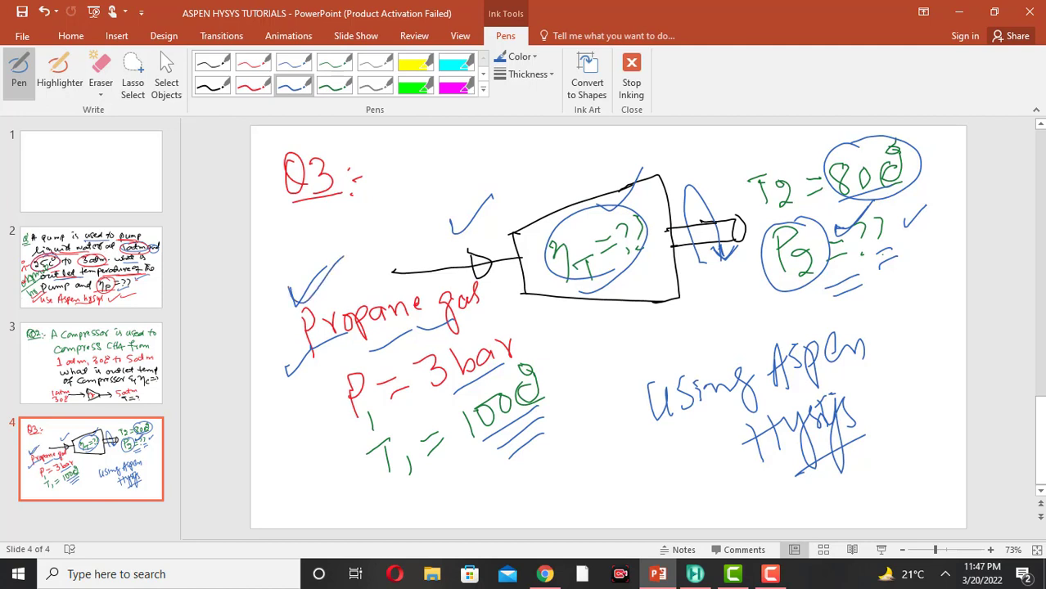
{"action": "left_click_drag", "start_coordinate": [586, 220], "coordinate": [604, 210]}
Trace the turbine shaft's rotation arrow with the black pen and add two ticks beside it.
{"action": "left_click", "coordinate": [253, 85]}
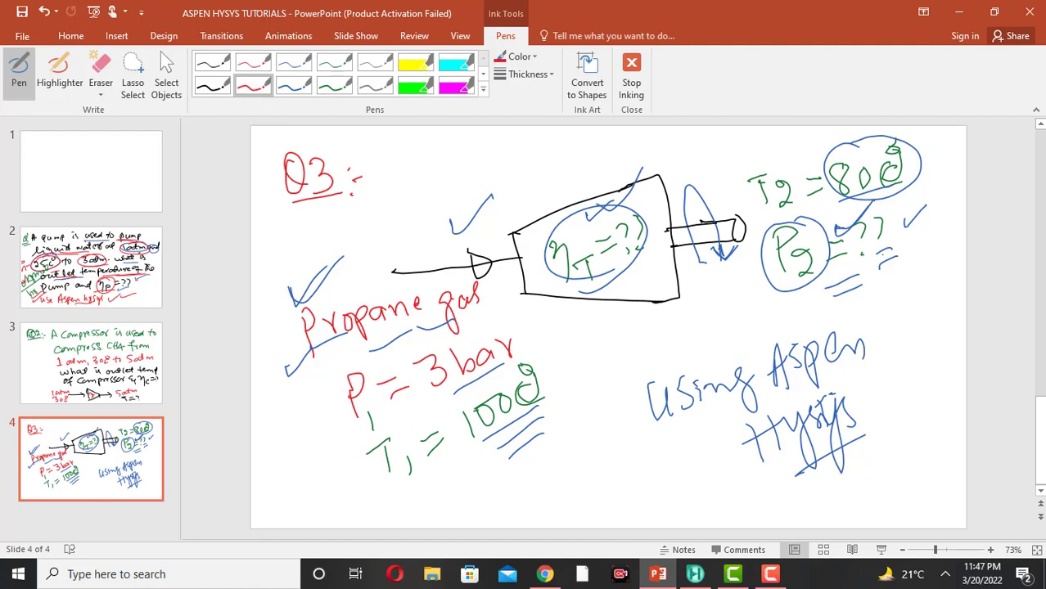
{"action": "left_click", "coordinate": [212, 86]}
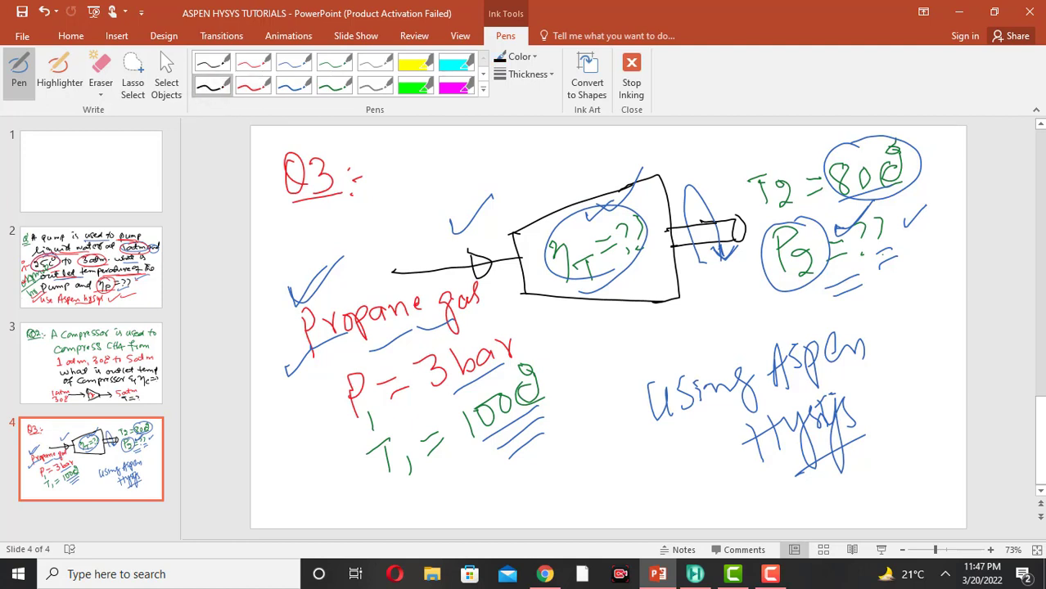
{"action": "mouse_move", "coordinate": [697, 264]}
{"action": "left_mouse_down"}
{"action": "mouse_move", "coordinate": [690, 222]}
{"action": "mouse_move", "coordinate": [712, 230]}
{"action": "mouse_move", "coordinate": [718, 256]}
{"action": "mouse_move", "coordinate": [731, 244]}
{"action": "left_mouse_up"}
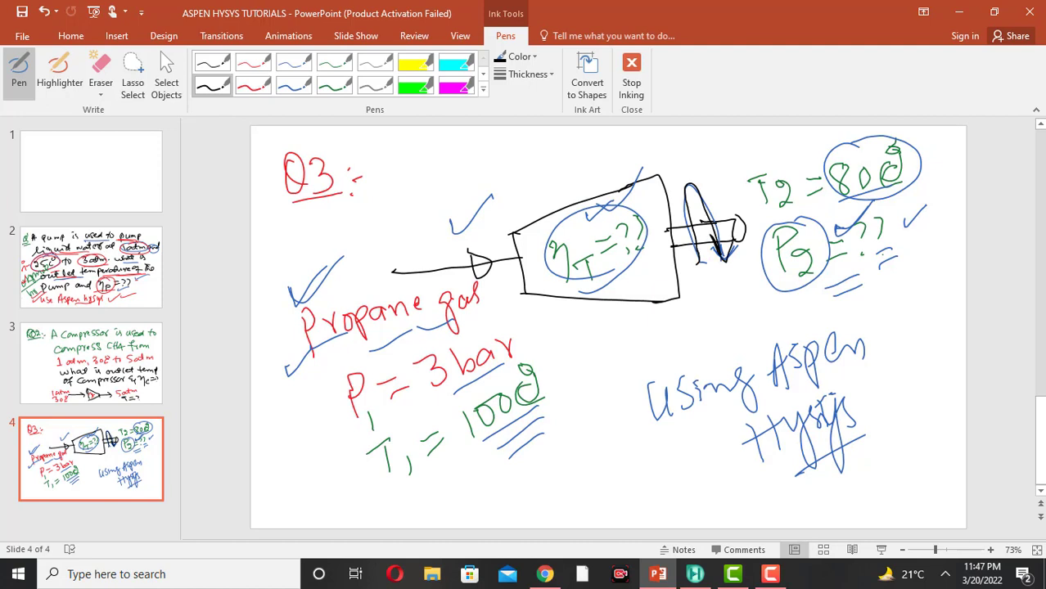
{"action": "left_click_drag", "start_coordinate": [707, 186], "coordinate": [734, 167]}
{"action": "left_click_drag", "start_coordinate": [708, 171], "coordinate": [732, 150]}
{"action": "mouse_move", "coordinate": [693, 258]}
{"action": "left_mouse_down"}
{"action": "mouse_move", "coordinate": [688, 190]}
{"action": "mouse_move", "coordinate": [730, 259]}
{"action": "left_mouse_up"}
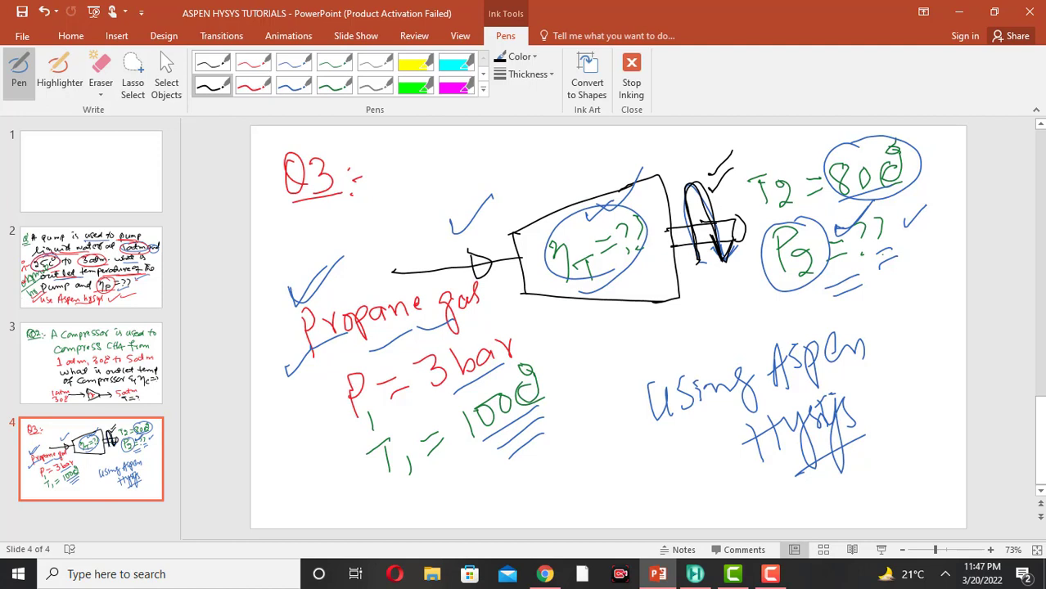
{"action": "mouse_move", "coordinate": [694, 260]}
{"action": "left_mouse_down"}
{"action": "mouse_move", "coordinate": [691, 178]}
{"action": "mouse_move", "coordinate": [724, 258]}
{"action": "mouse_move", "coordinate": [714, 235]}
{"action": "mouse_move", "coordinate": [735, 258]}
{"action": "left_mouse_up"}
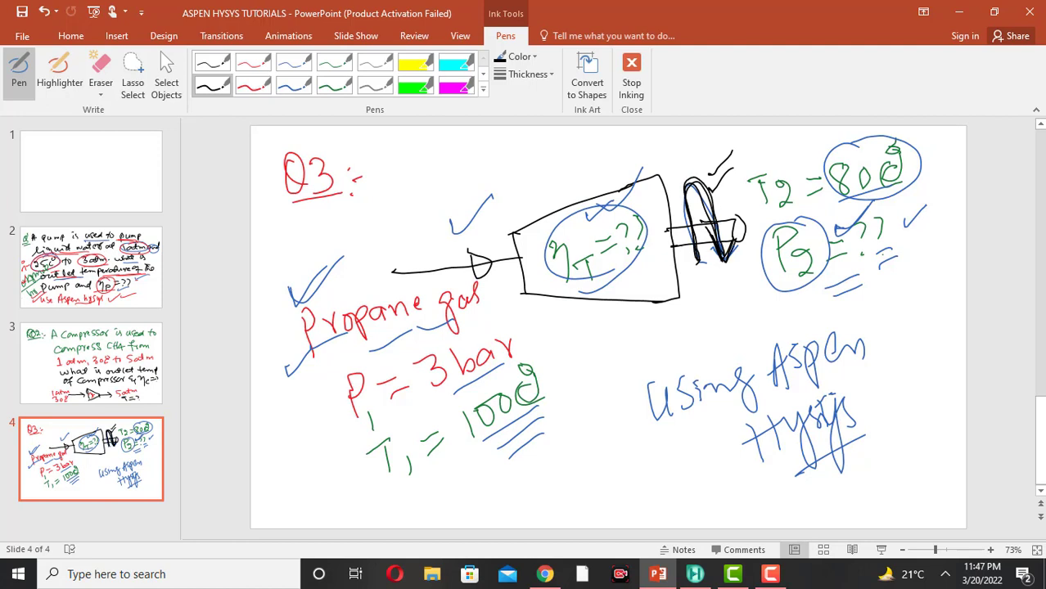
Add black ticks near T2, an arrow below the shaft, a line beside P2 and a tick beside the Aspen Hysys note.
{"action": "left_click_drag", "start_coordinate": [738, 194], "coordinate": [751, 188]}
{"action": "mouse_move", "coordinate": [756, 144]}
{"action": "left_mouse_down"}
{"action": "mouse_move", "coordinate": [789, 137]}
{"action": "mouse_move", "coordinate": [773, 169]}
{"action": "mouse_move", "coordinate": [809, 145]}
{"action": "left_mouse_up"}
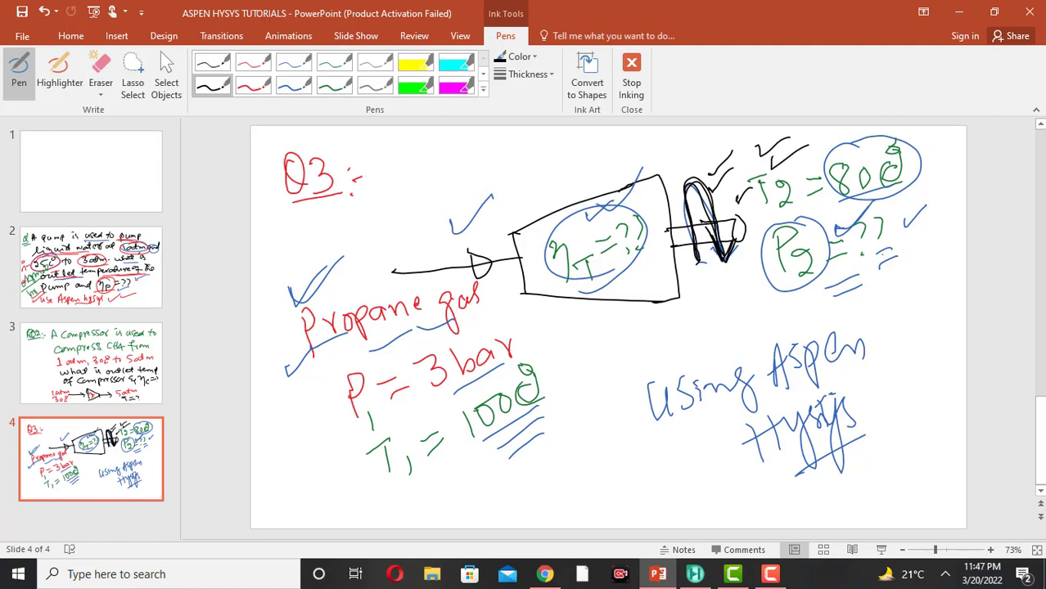
{"action": "mouse_move", "coordinate": [702, 296]}
{"action": "left_mouse_down"}
{"action": "mouse_move", "coordinate": [737, 275]}
{"action": "mouse_move", "coordinate": [737, 293]}
{"action": "left_mouse_up"}
{"action": "left_click_drag", "start_coordinate": [900, 262], "coordinate": [928, 252]}
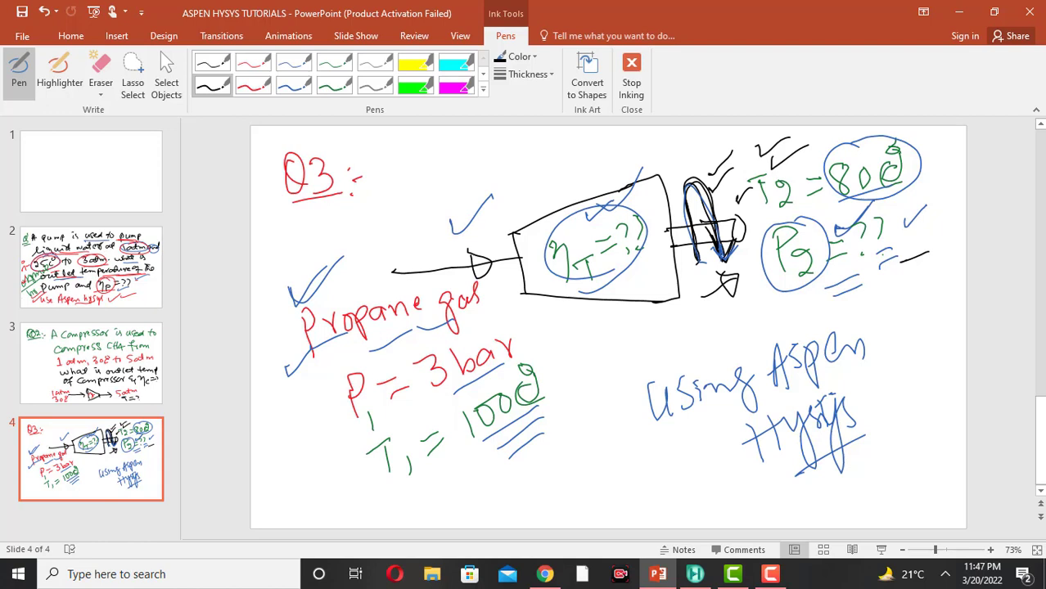
{"action": "left_click_drag", "start_coordinate": [871, 381], "coordinate": [916, 345]}
{"action": "left_click_drag", "start_coordinate": [706, 226], "coordinate": [725, 260]}
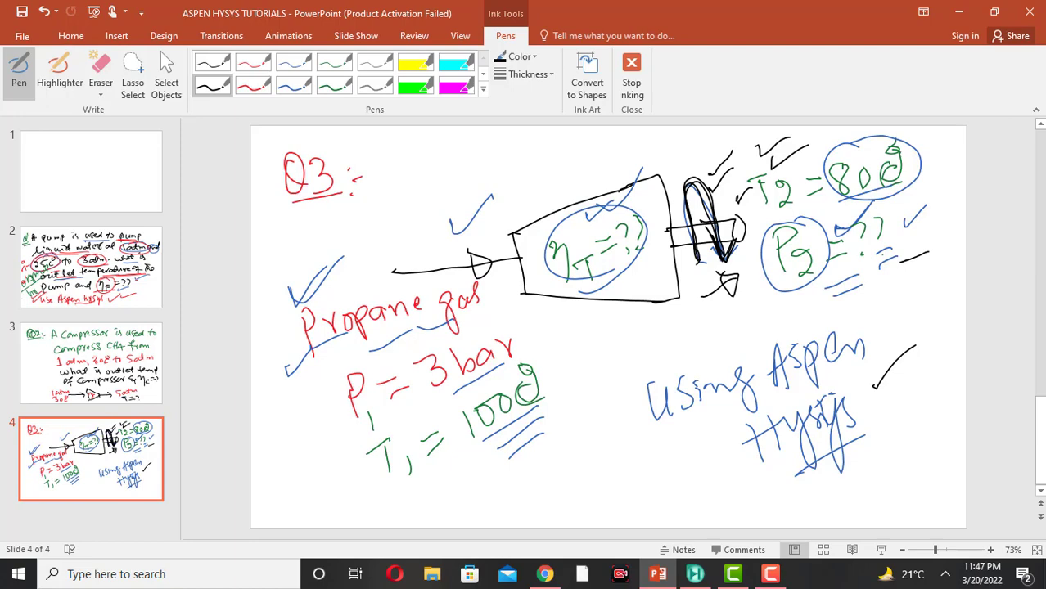
Switch to Aspen HYSYS, create a component list and add Propane to it from the pure components.
{"action": "left_click", "coordinate": [694, 574]}
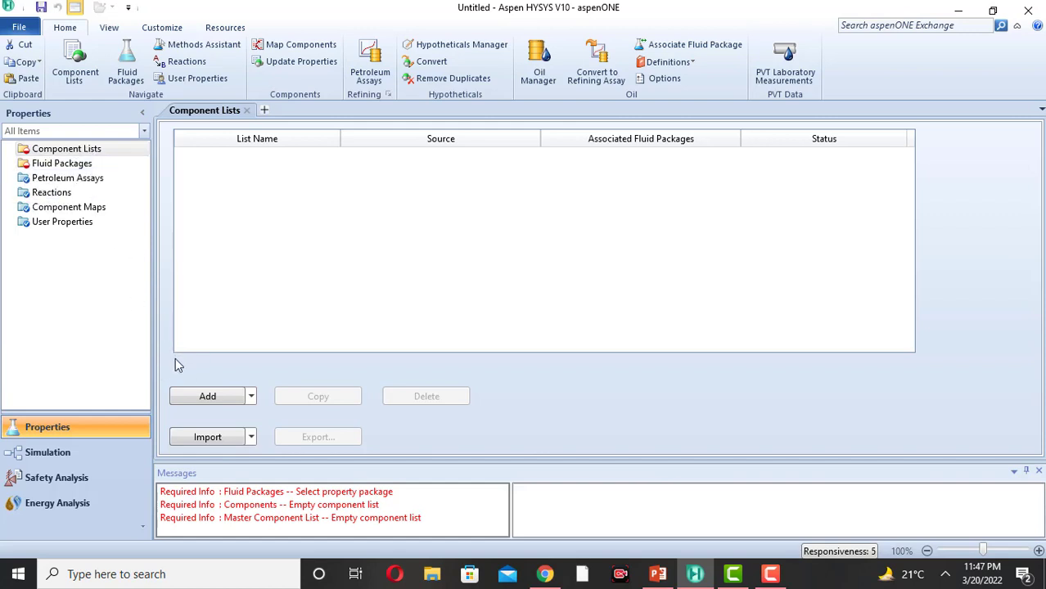
{"action": "left_click", "coordinate": [191, 402]}
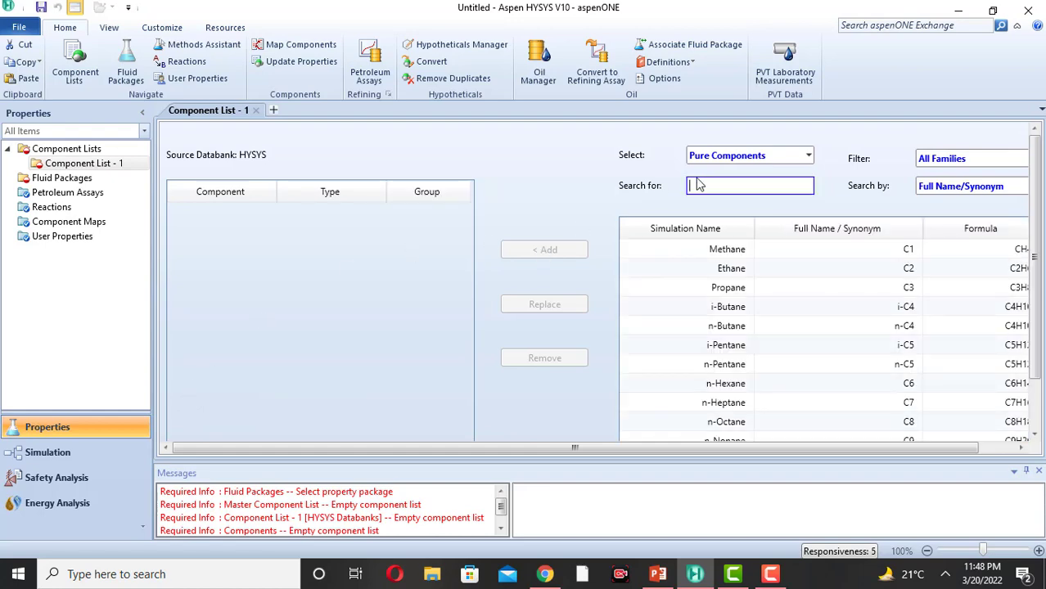
{"action": "type", "text": "propa"}
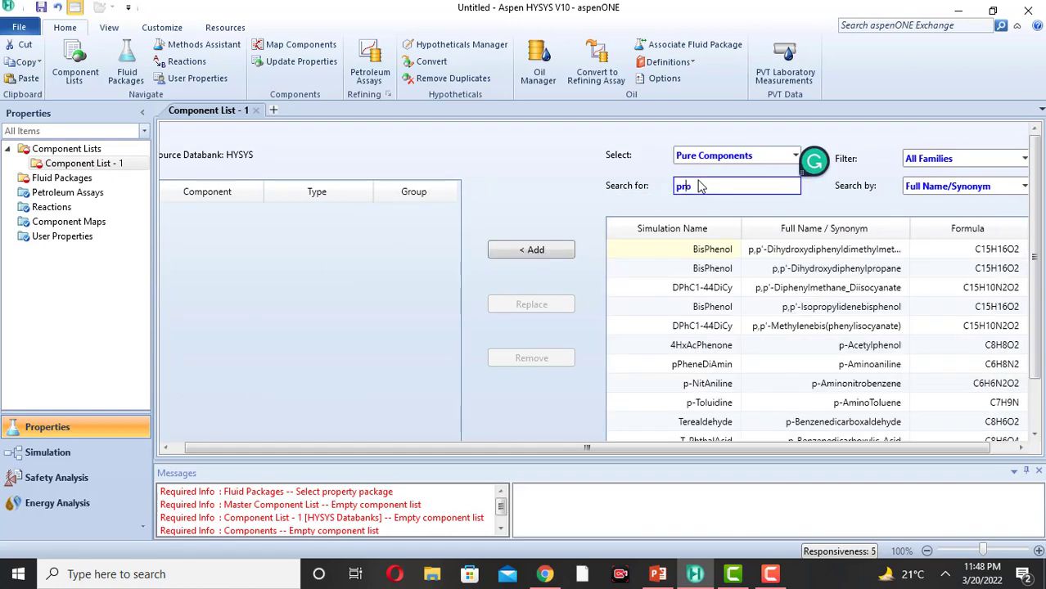
{"action": "type", "text": "ne"}
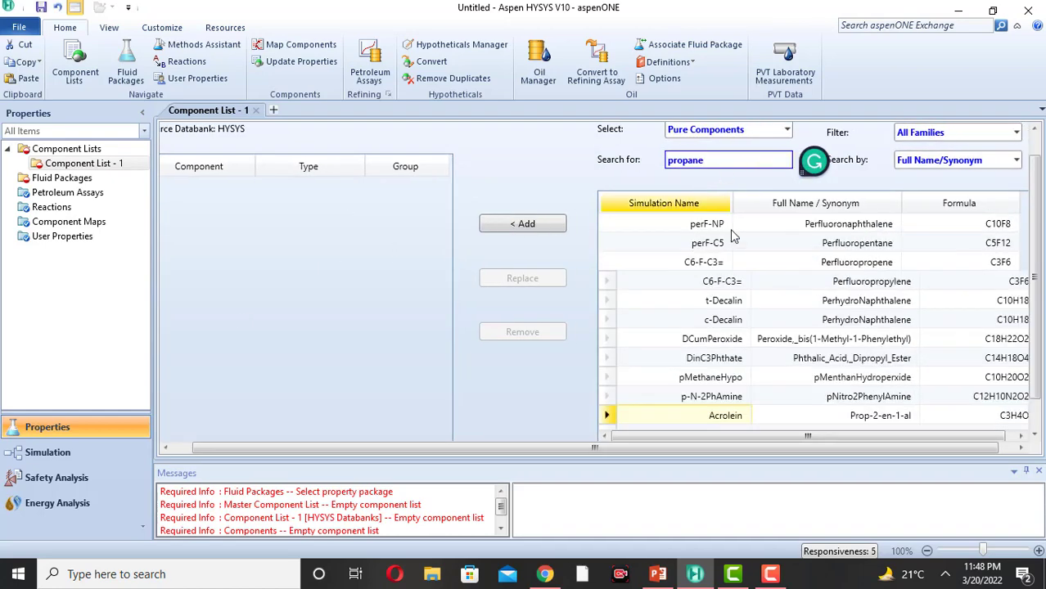
{"action": "left_click", "coordinate": [704, 230]}
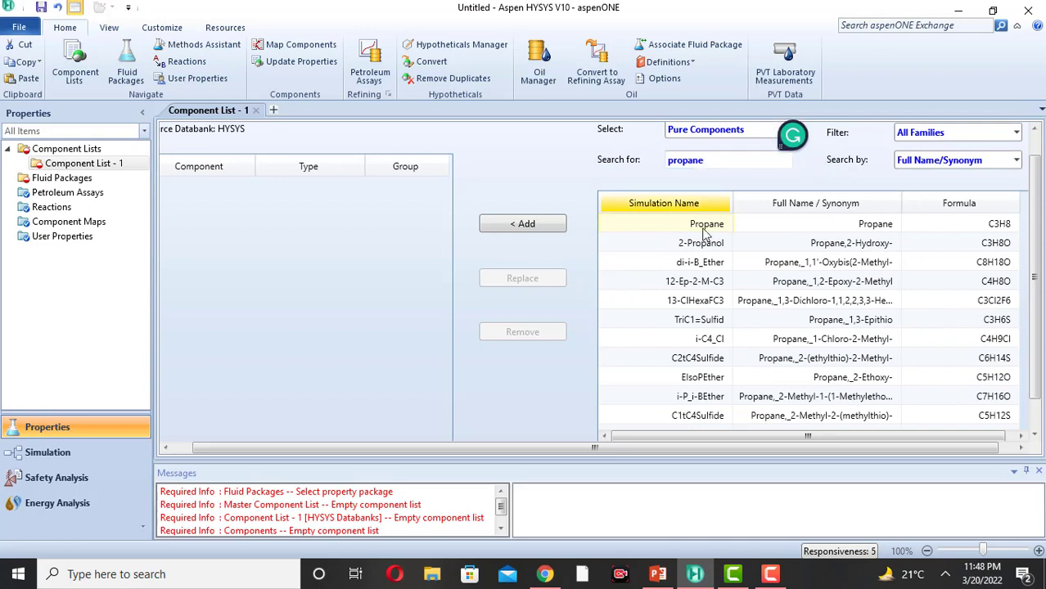
{"action": "left_click", "coordinate": [524, 225]}
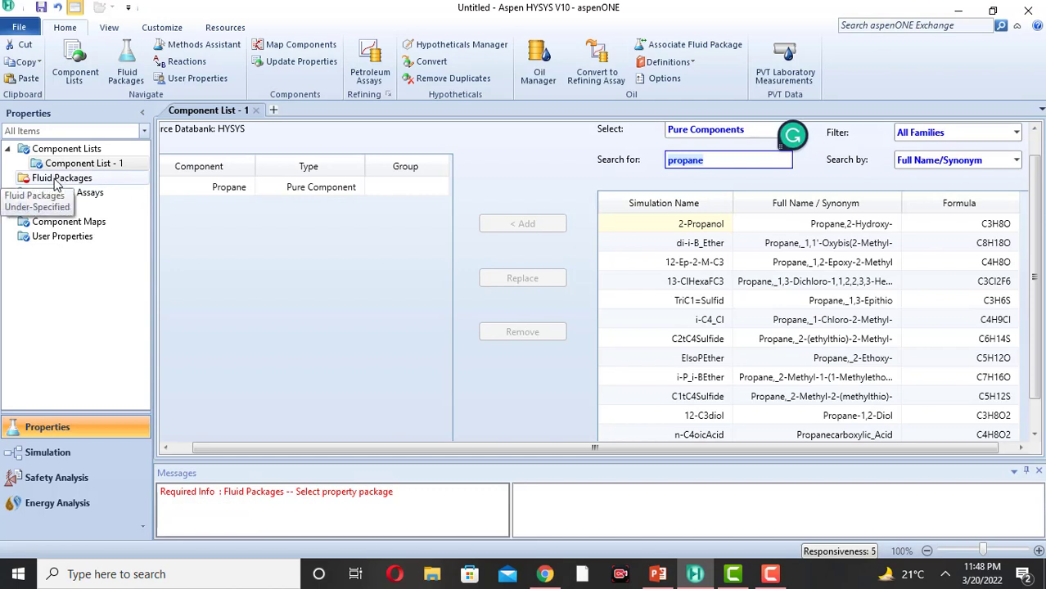
Add a fluid package and select Peng-Robinson as its property package.
{"action": "left_click", "coordinate": [56, 180]}
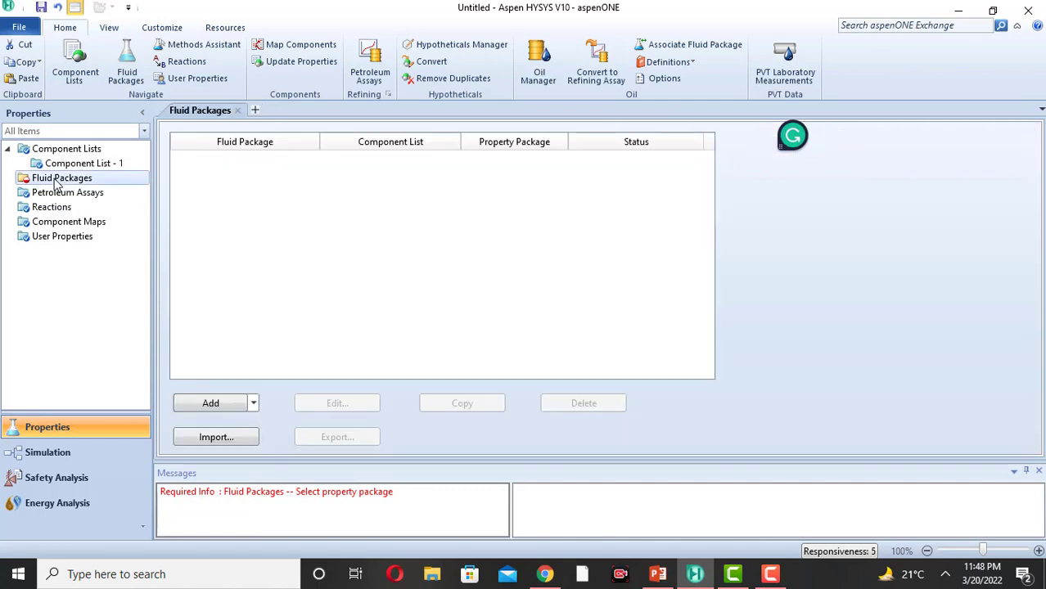
{"action": "left_click", "coordinate": [213, 407]}
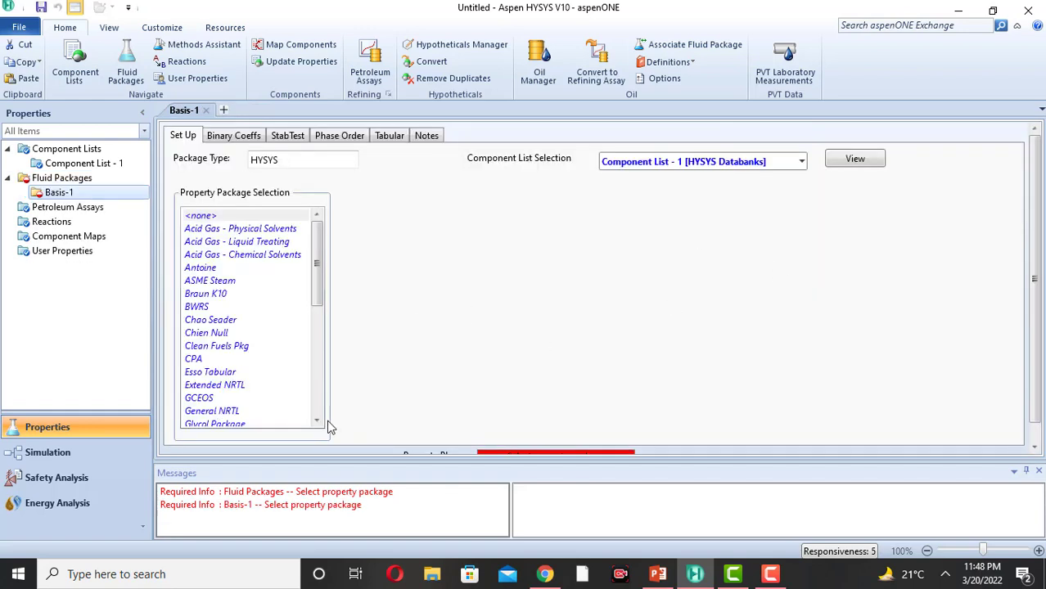
{"action": "left_click_drag", "start_coordinate": [319, 422], "coordinate": [319, 421]}
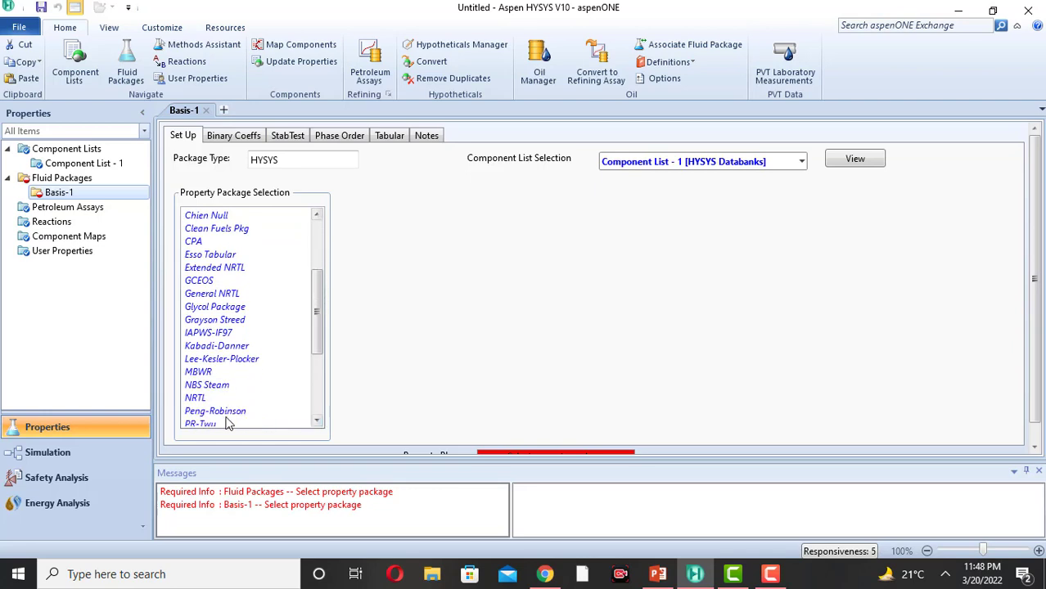
{"action": "left_click", "coordinate": [229, 414]}
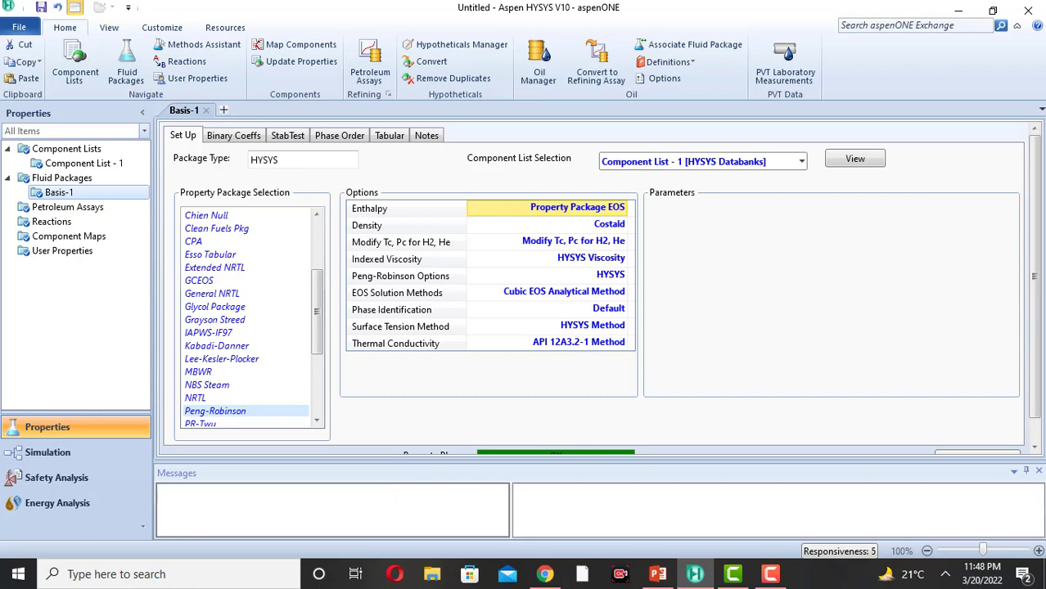
{"action": "scroll", "coordinate": [1040, 278], "scroll_direction": "down", "scroll_amount": 1}
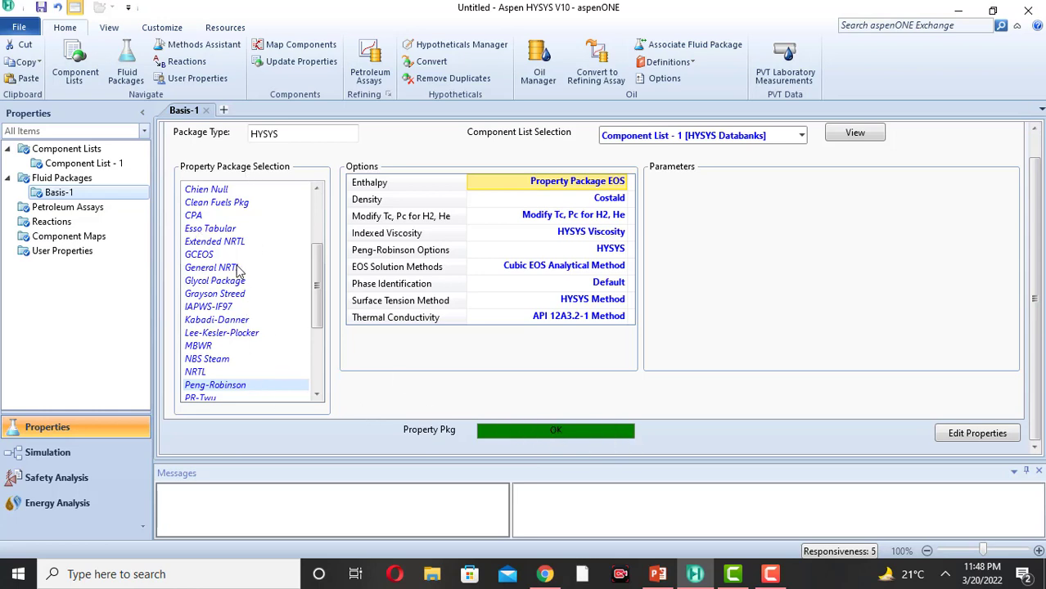
Enter the simulation environment, place a material stream on the flowsheet and name it INLET.
{"action": "left_click", "coordinate": [42, 457]}
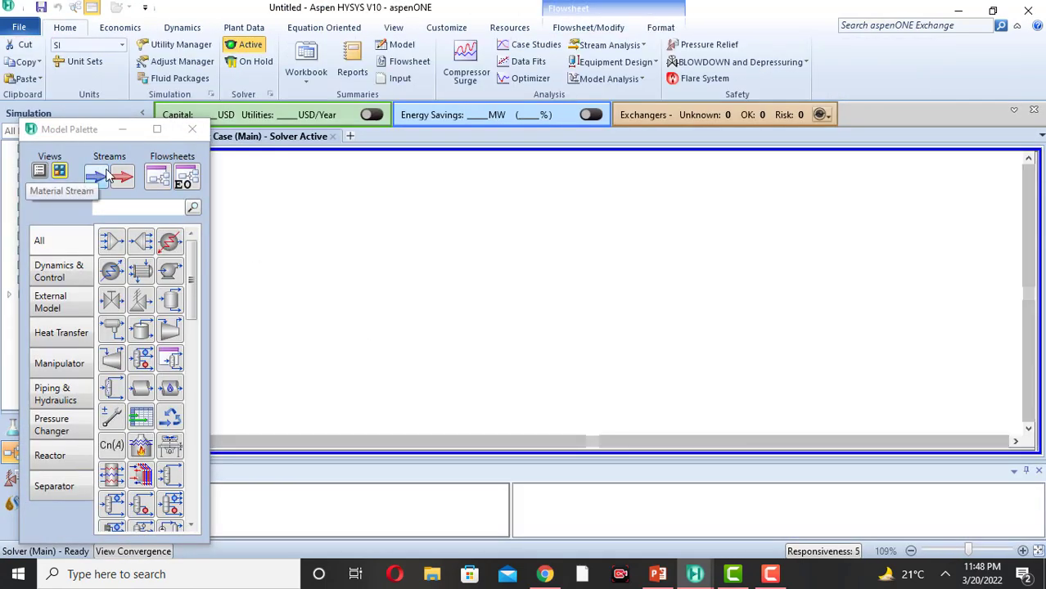
{"action": "left_click", "coordinate": [96, 182]}
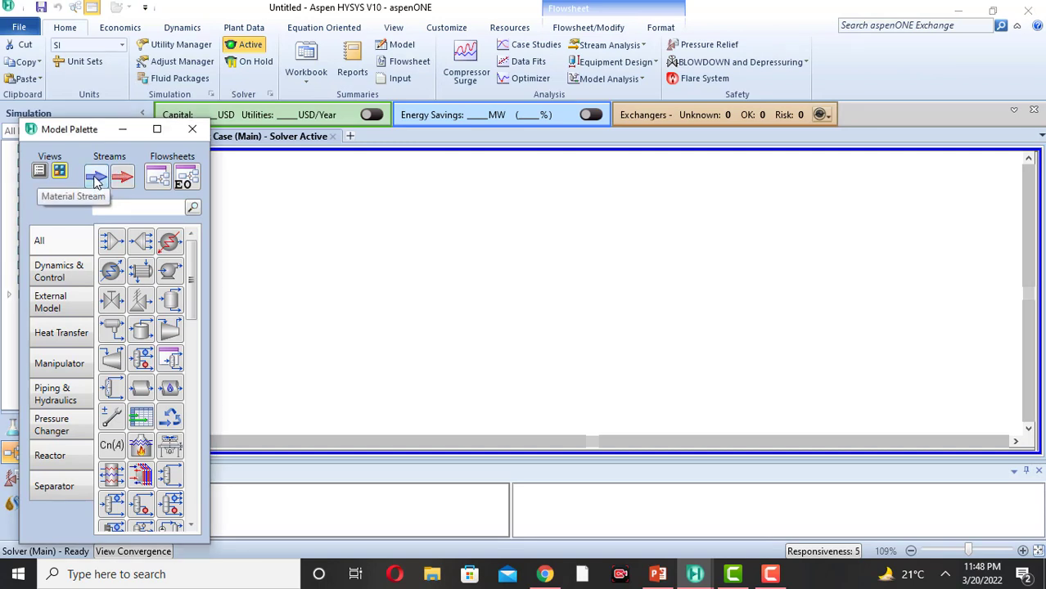
{"action": "left_click", "coordinate": [334, 248]}
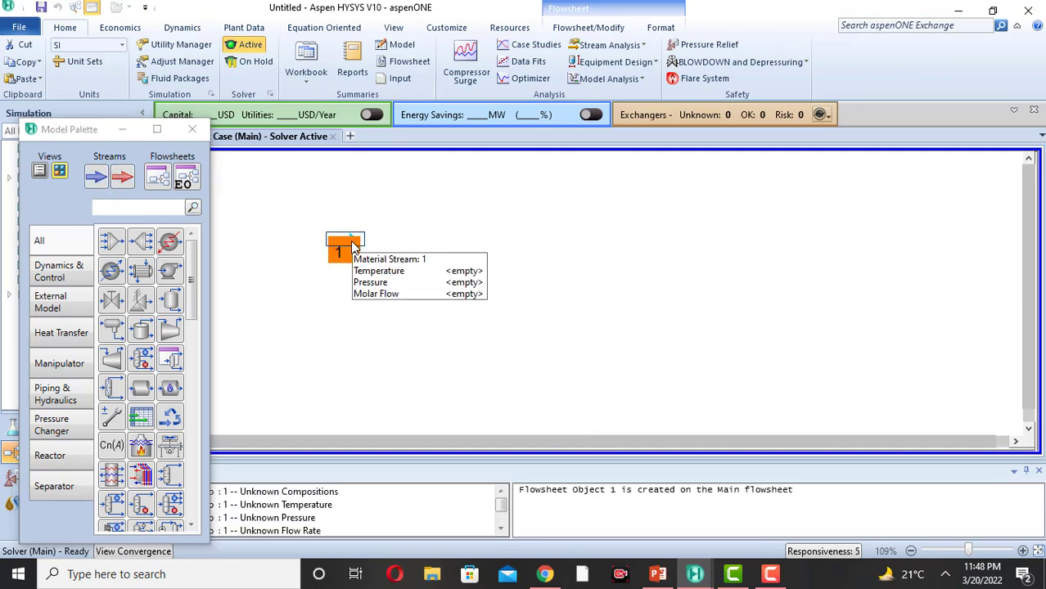
{"action": "double_click", "coordinate": [348, 243]}
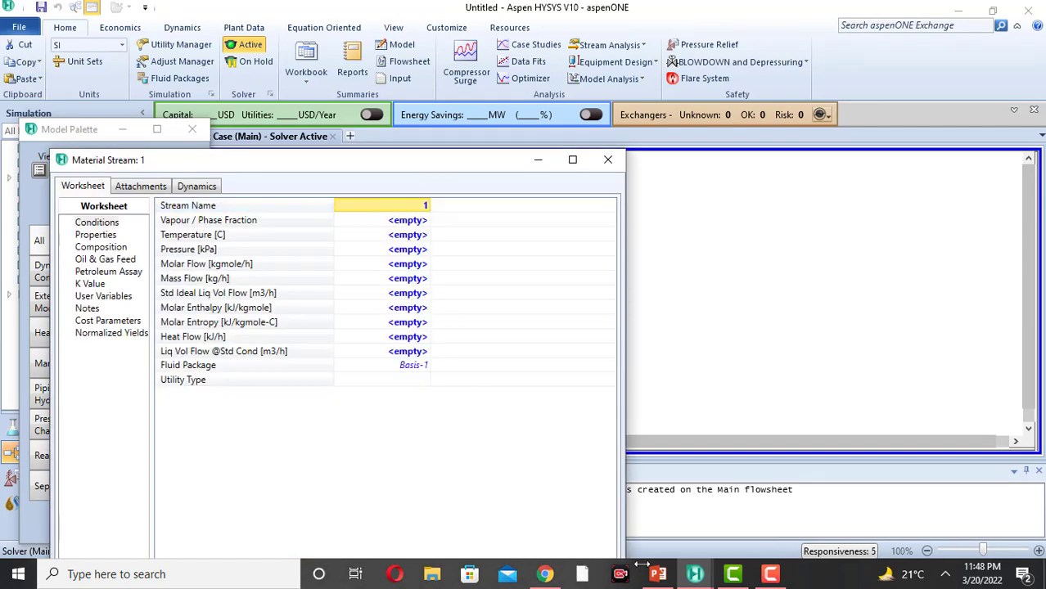
{"action": "mouse_move", "coordinate": [660, 576]}
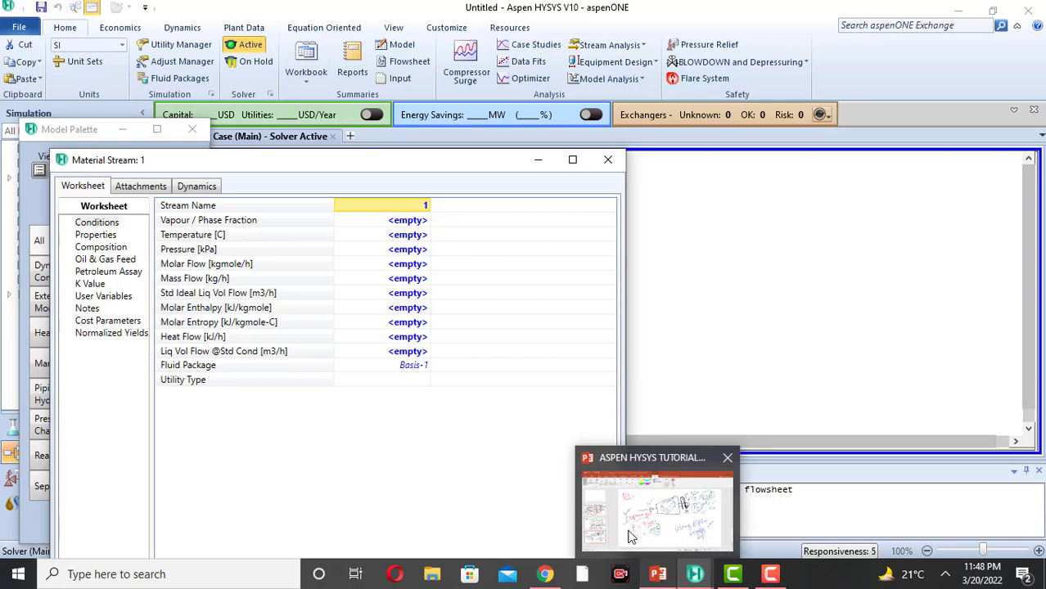
{"action": "mouse_move", "coordinate": [630, 534]}
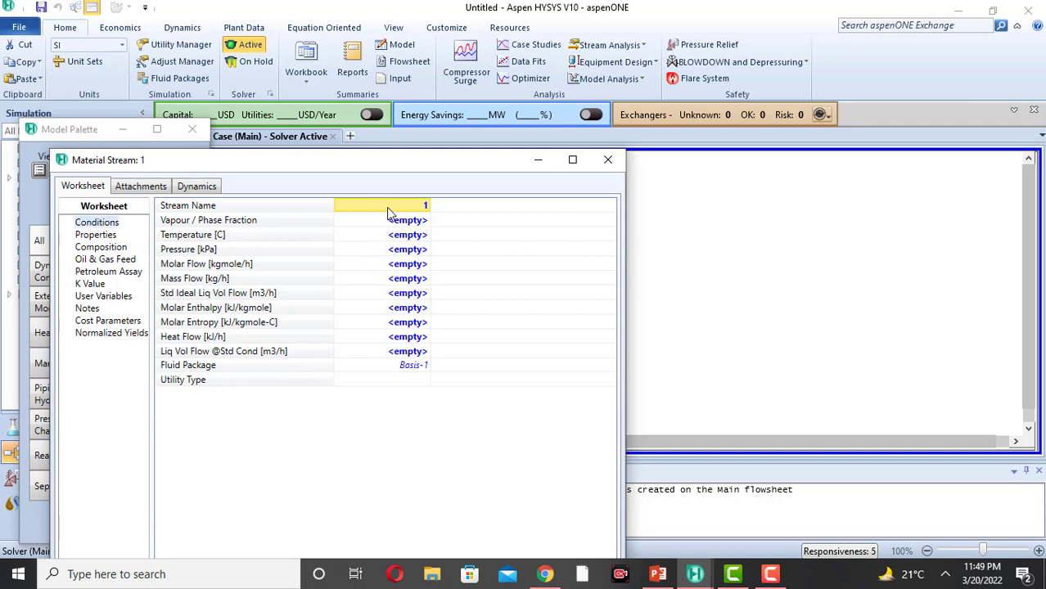
{"action": "type", "text": "INLET"}
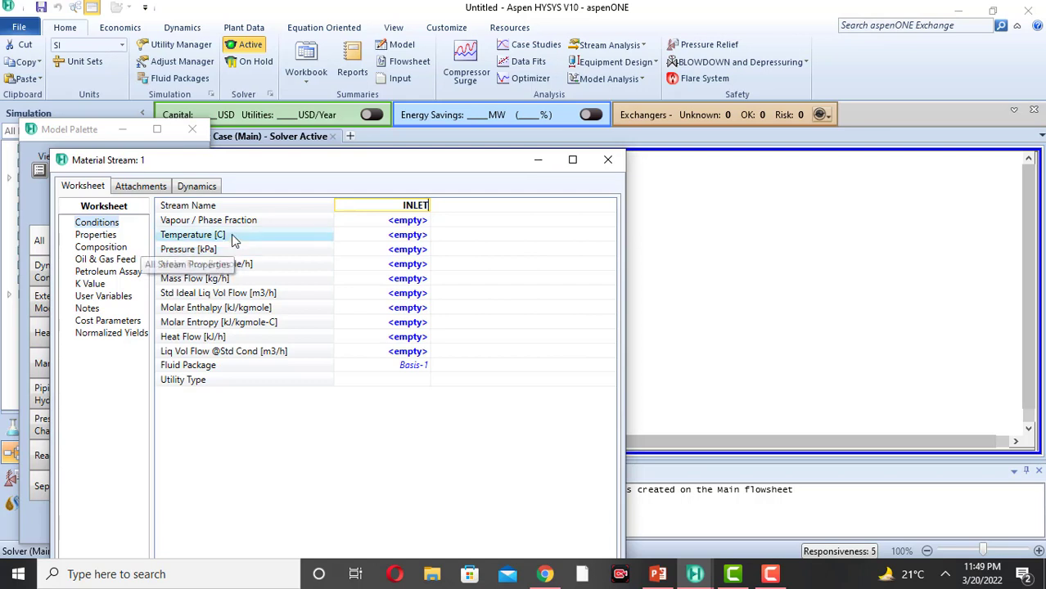
Set the INLET stream's temperature to 100 °C and its pressure to 3 bar.
{"action": "left_click", "coordinate": [411, 236]}
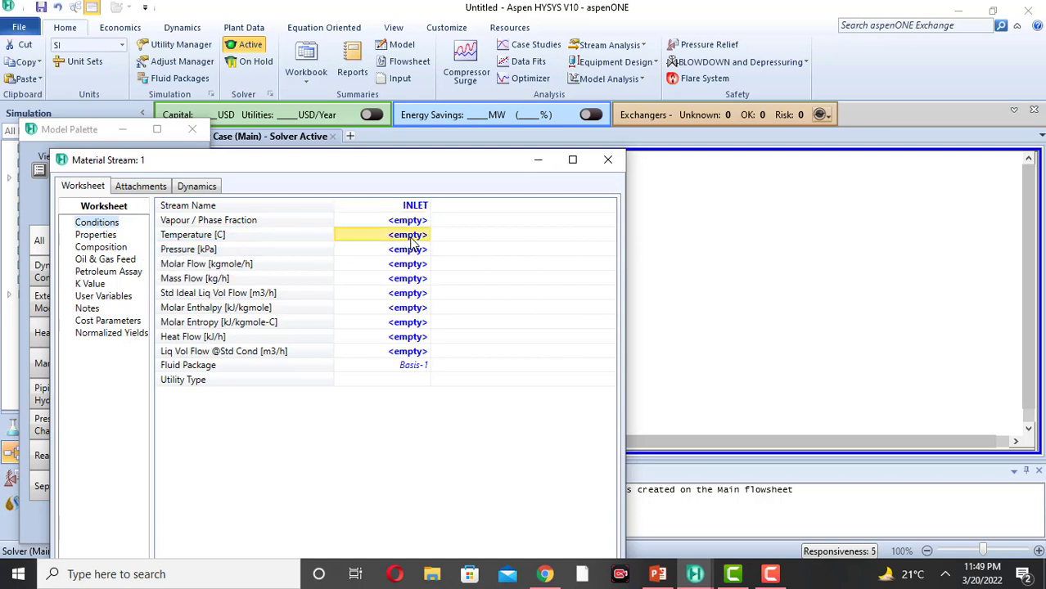
{"action": "type", "text": "100"}
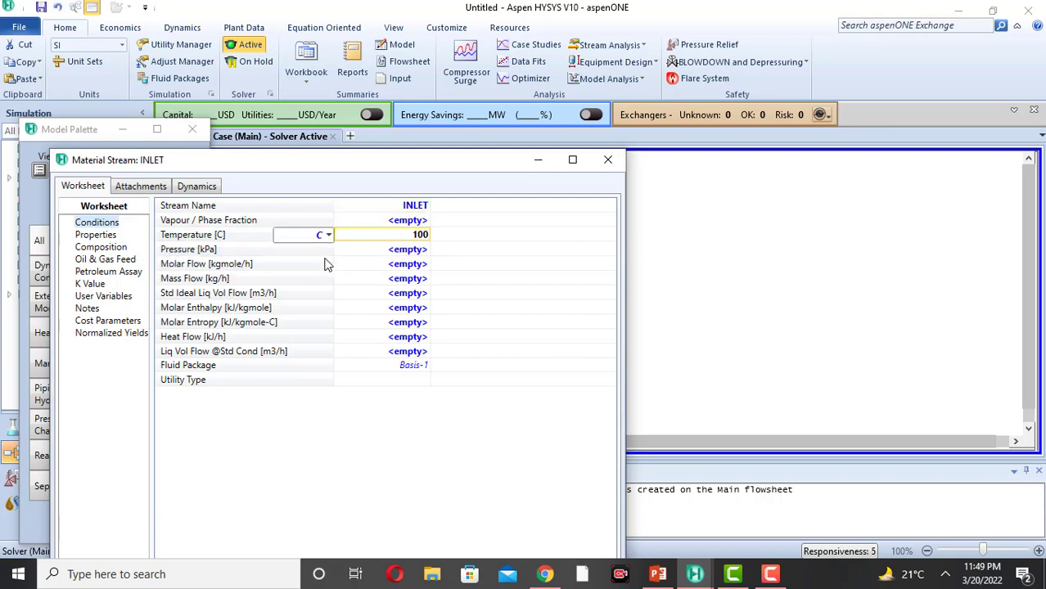
{"action": "left_click", "coordinate": [408, 252]}
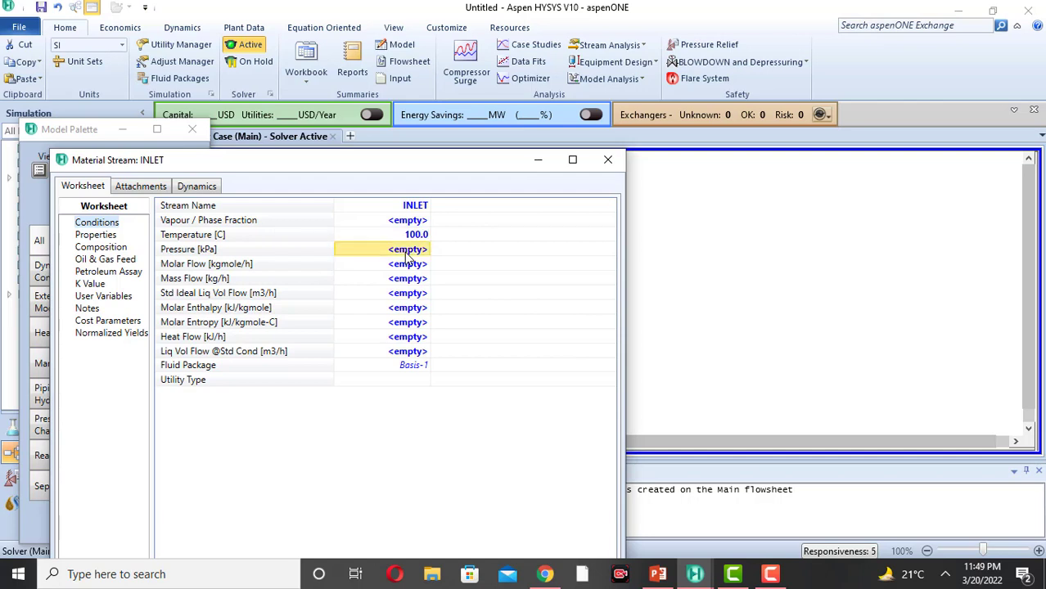
{"action": "type", "text": "3"}
{"action": "left_click", "coordinate": [329, 250]}
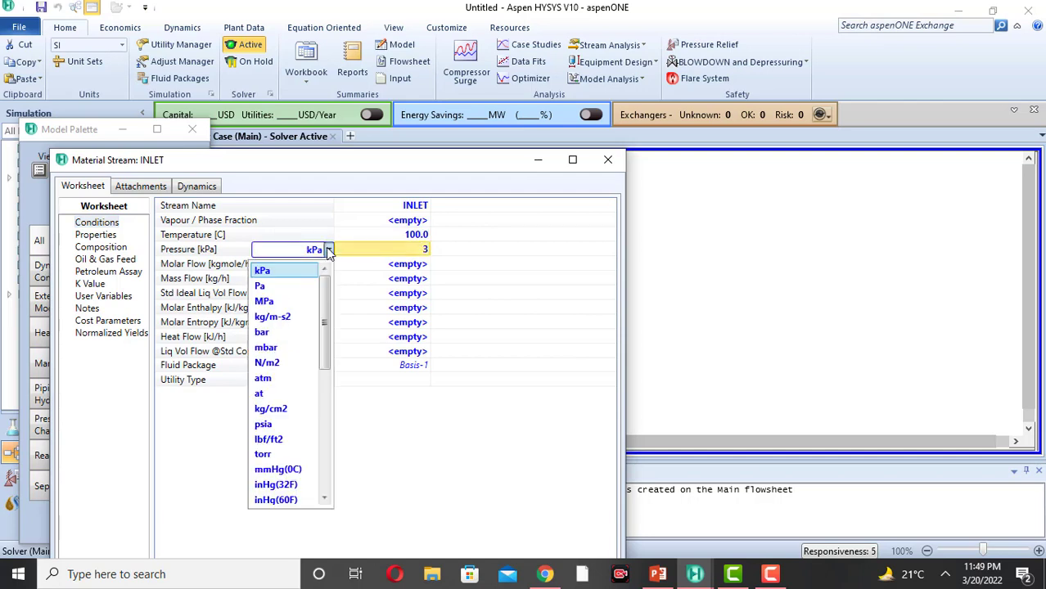
{"action": "left_click", "coordinate": [277, 331]}
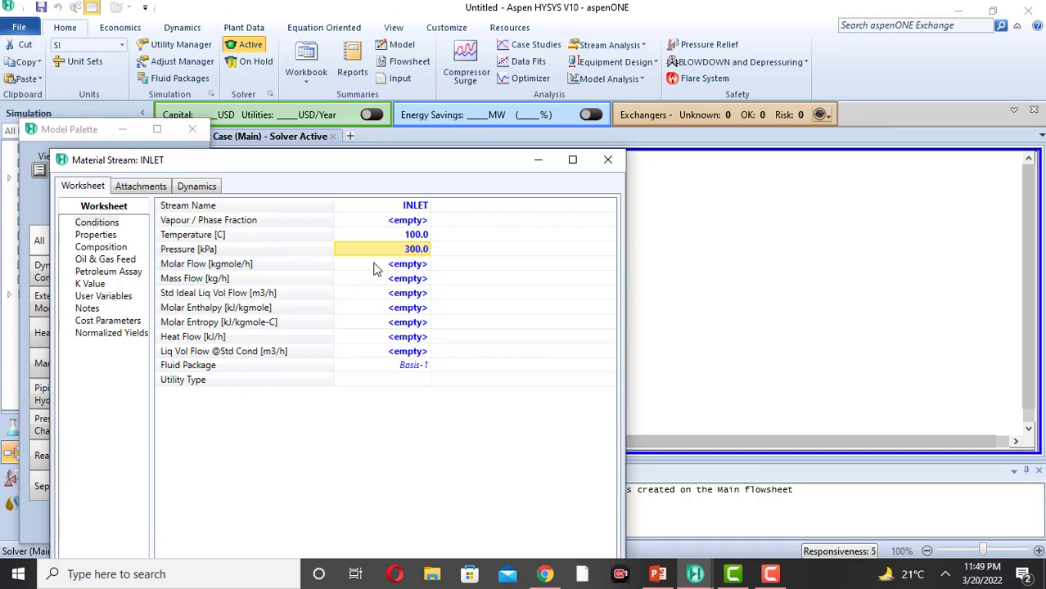
Set the INLET stream's molar flow to 100 kgmole/h.
{"action": "left_click", "coordinate": [409, 266]}
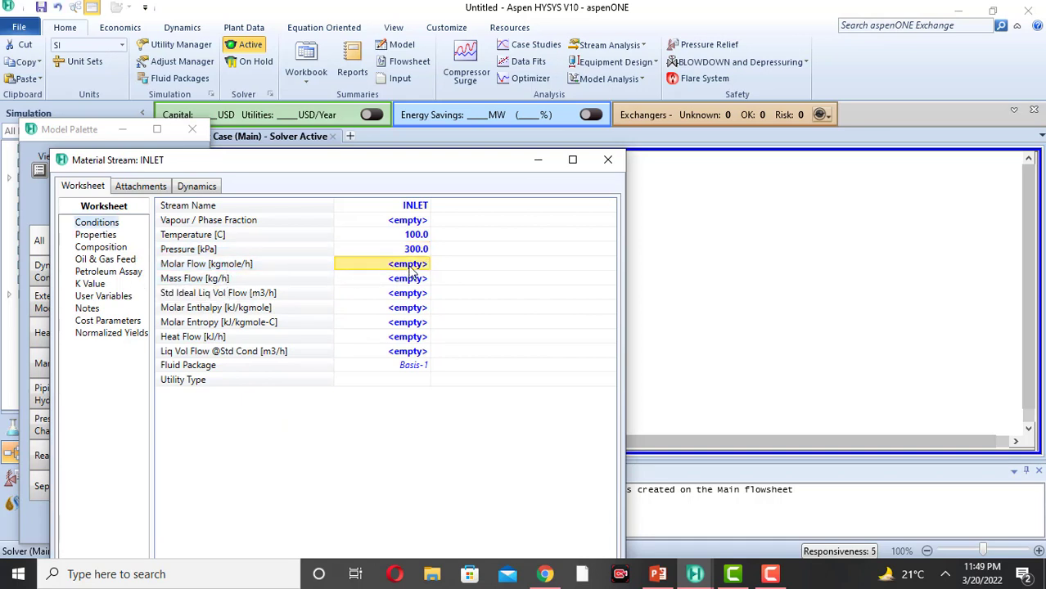
{"action": "type", "text": "100"}
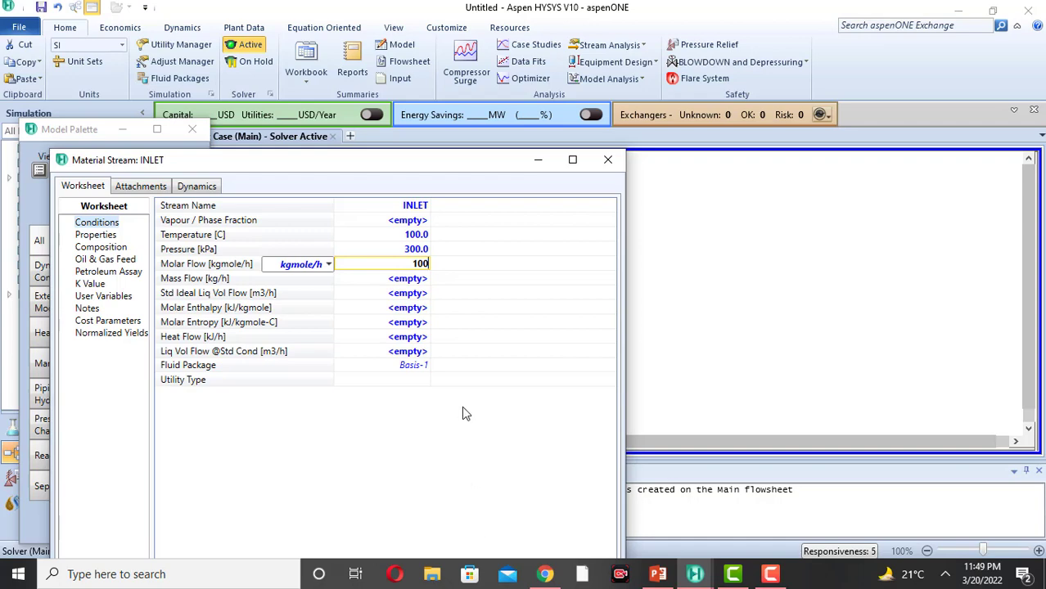
{"action": "key", "text": "Return"}
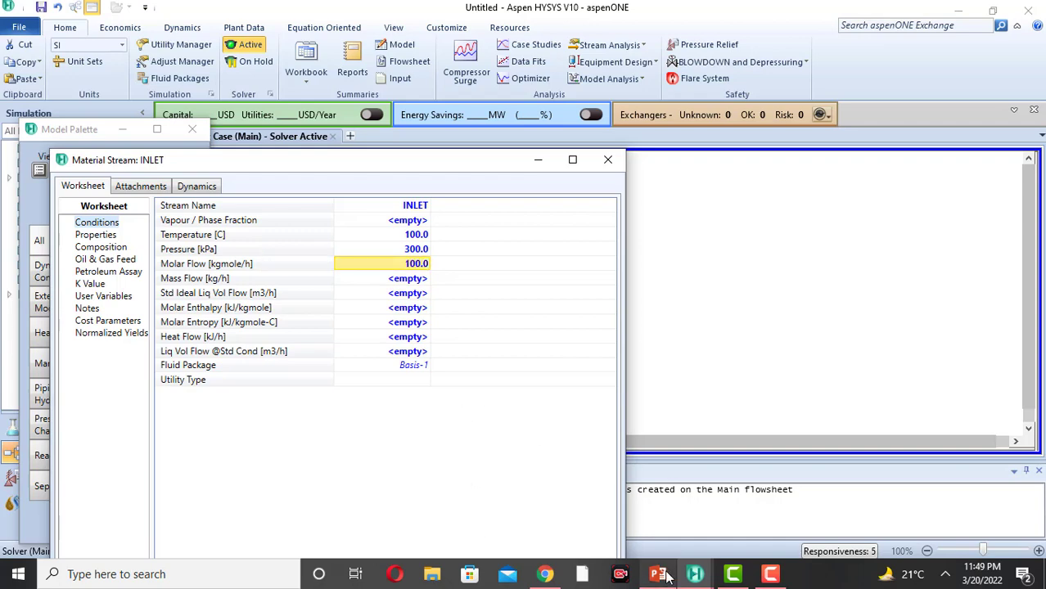
Switch to PowerPoint and handwrite the molar flow note "n = 100 kgmol/hr" in black beside the T1 value.
{"action": "left_click", "coordinate": [667, 577]}
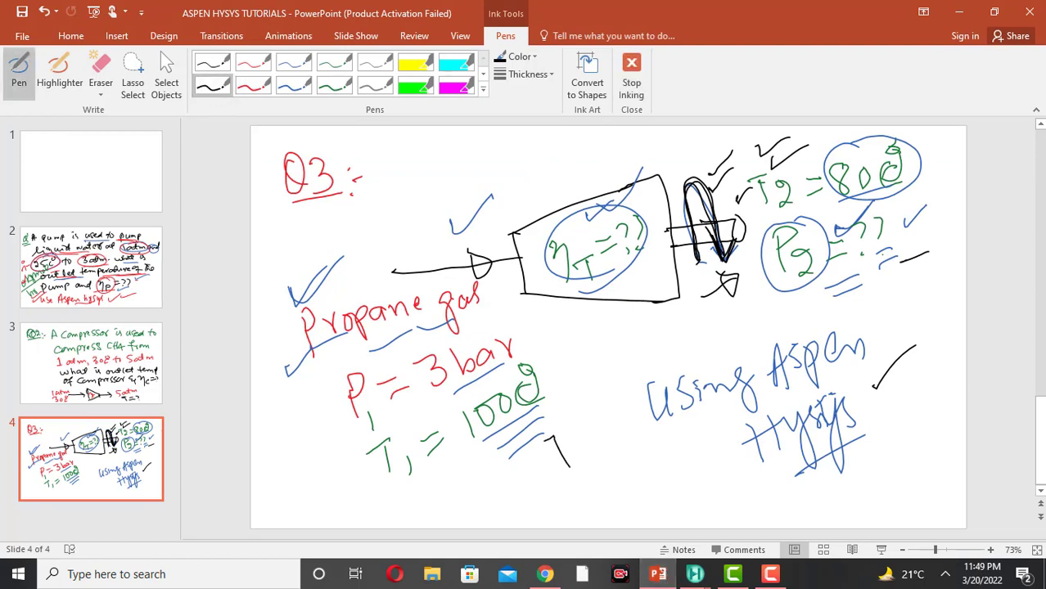
{"action": "left_click_drag", "start_coordinate": [574, 444], "coordinate": [592, 419]}
{"action": "mouse_move", "coordinate": [590, 411]}
{"action": "left_mouse_down"}
{"action": "mouse_move", "coordinate": [596, 395]}
{"action": "mouse_move", "coordinate": [601, 419]}
{"action": "left_mouse_up"}
{"action": "left_click_drag", "start_coordinate": [599, 414], "coordinate": [616, 385]}
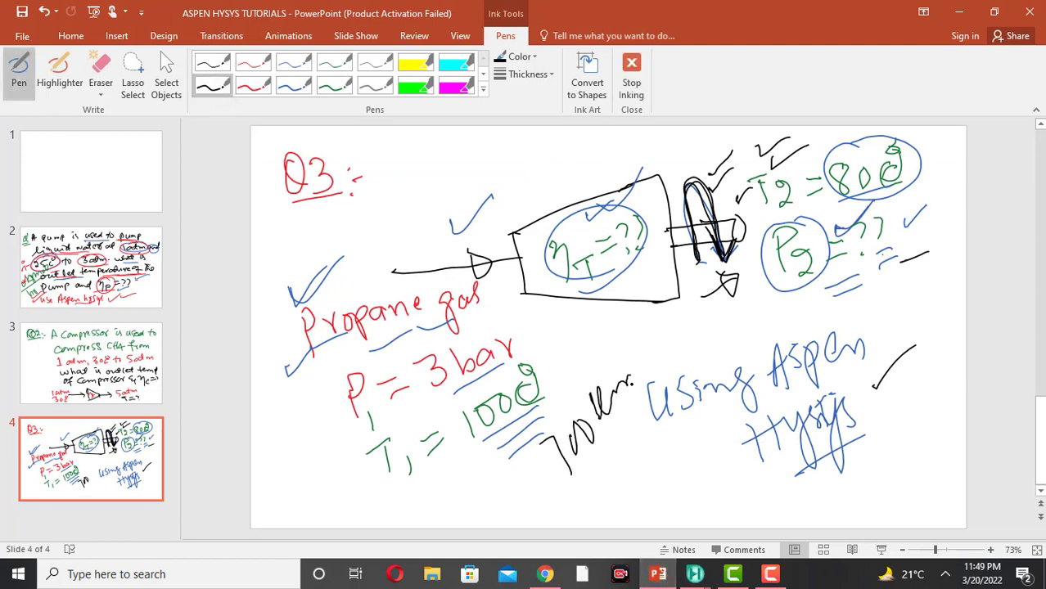
{"action": "mouse_move", "coordinate": [589, 418]}
{"action": "left_mouse_down"}
{"action": "mouse_move", "coordinate": [632, 377]}
{"action": "mouse_move", "coordinate": [635, 422]}
{"action": "mouse_move", "coordinate": [649, 336]}
{"action": "left_mouse_up"}
{"action": "mouse_move", "coordinate": [665, 324]}
{"action": "left_mouse_down"}
{"action": "mouse_move", "coordinate": [669, 376]}
{"action": "mouse_move", "coordinate": [699, 329]}
{"action": "left_mouse_up"}
{"action": "mouse_move", "coordinate": [521, 507]}
{"action": "left_mouse_down"}
{"action": "mouse_move", "coordinate": [550, 495]}
{"action": "mouse_move", "coordinate": [521, 480]}
{"action": "left_mouse_up"}
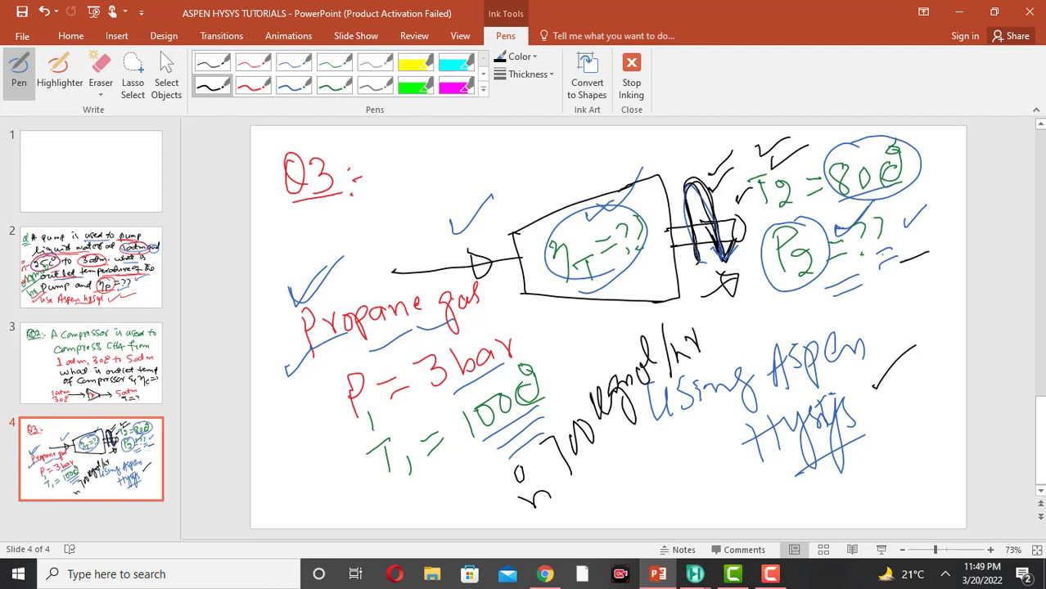
Circle Propane and mark the turbine sketch with black arrows along the inlet and shaft and ticks above the inlet and box.
{"action": "mouse_move", "coordinate": [343, 260]}
{"action": "left_mouse_down"}
{"action": "mouse_move", "coordinate": [401, 343]}
{"action": "mouse_move", "coordinate": [408, 251]}
{"action": "mouse_move", "coordinate": [378, 255]}
{"action": "mouse_move", "coordinate": [479, 256]}
{"action": "mouse_move", "coordinate": [489, 300]}
{"action": "left_mouse_up"}
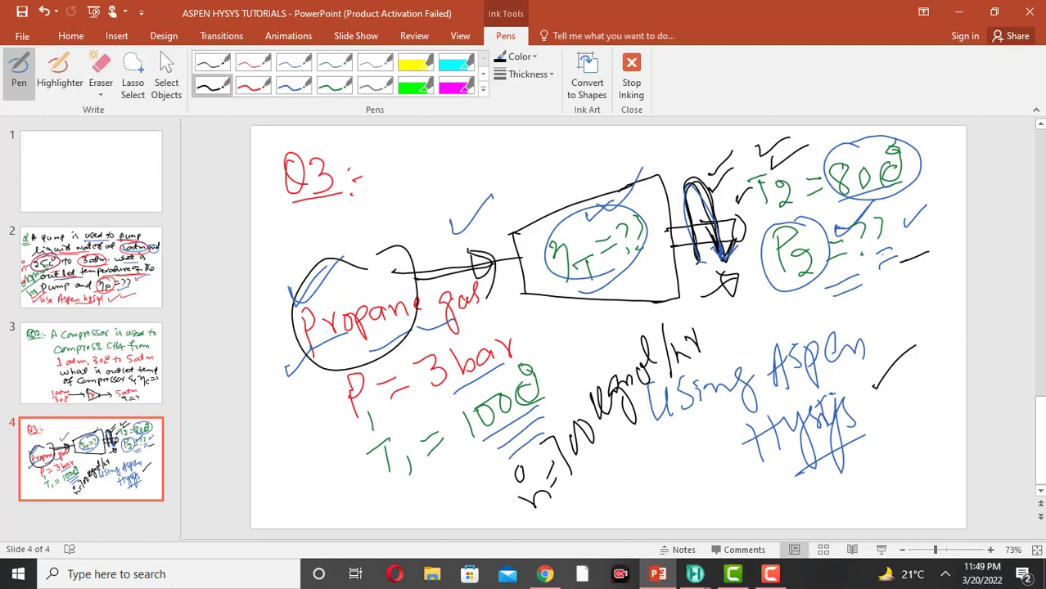
{"action": "mouse_move", "coordinate": [668, 234]}
{"action": "left_mouse_down"}
{"action": "mouse_move", "coordinate": [758, 230]}
{"action": "mouse_move", "coordinate": [742, 244]}
{"action": "left_mouse_up"}
{"action": "left_click_drag", "start_coordinate": [442, 228], "coordinate": [496, 195]}
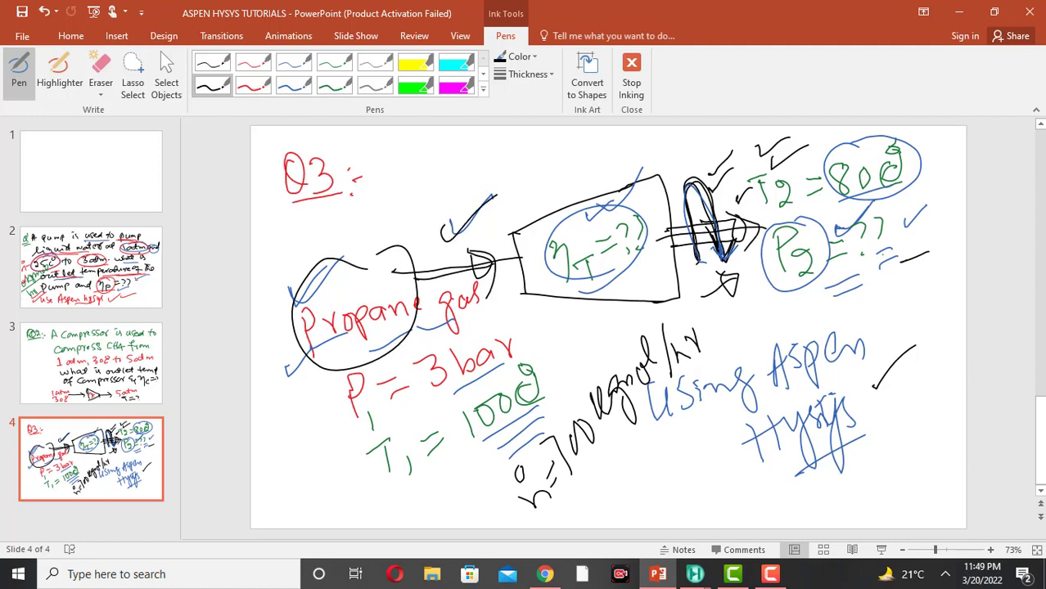
{"action": "left_click_drag", "start_coordinate": [613, 190], "coordinate": [693, 143]}
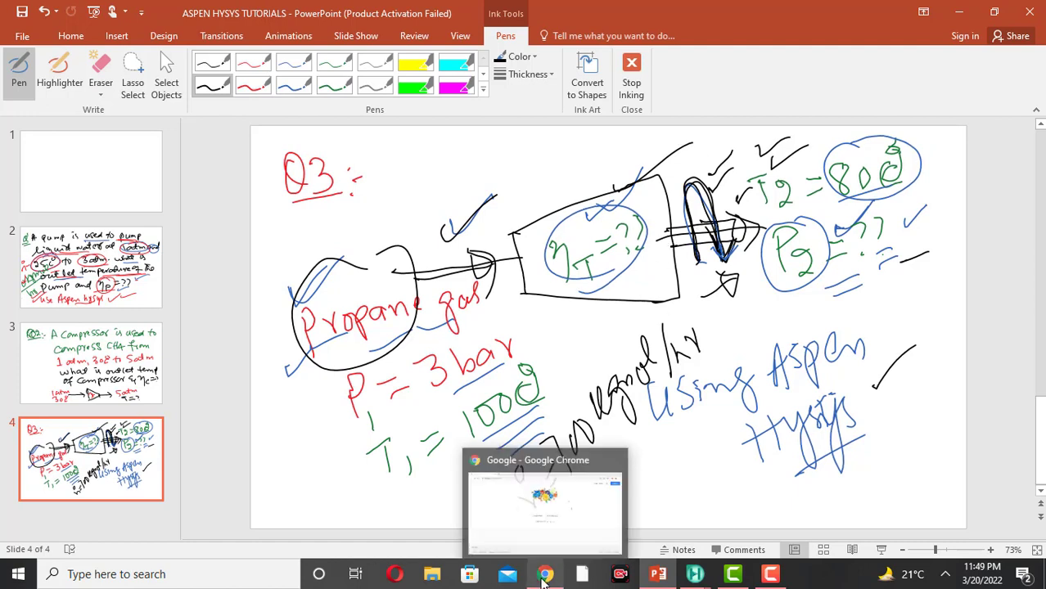
Switch back to Aspen HYSYS, set the INLET stream's propane mole fraction to 1 and close the stream's window.
{"action": "left_click", "coordinate": [697, 578]}
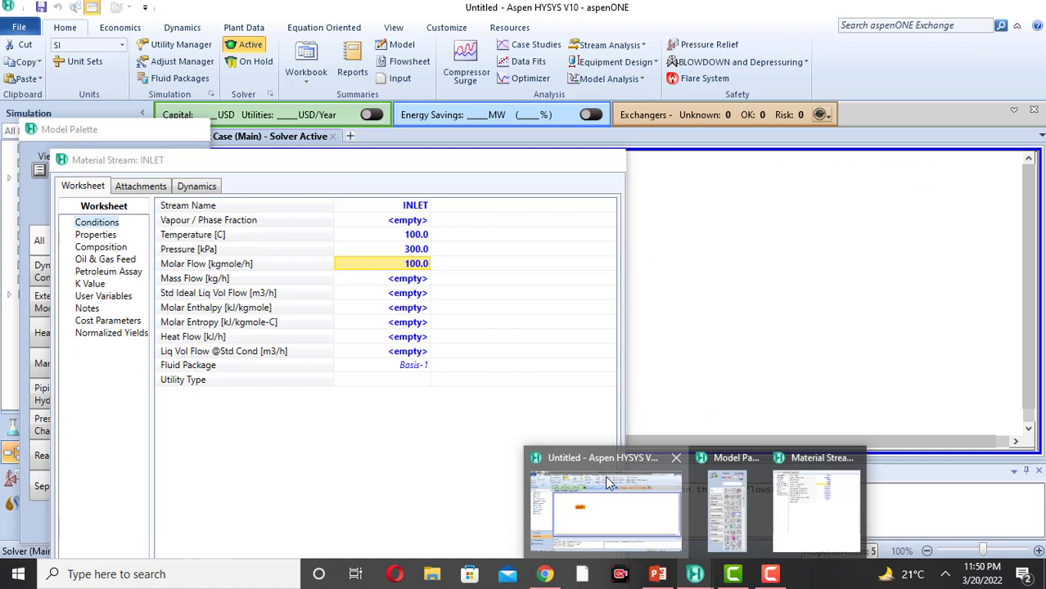
{"action": "left_click", "coordinate": [605, 476]}
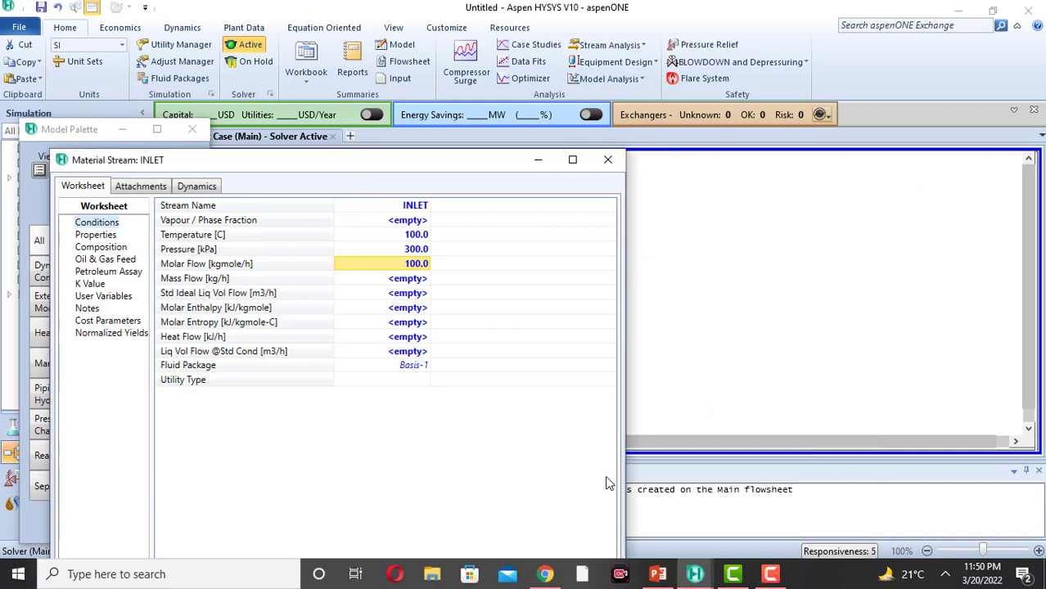
{"action": "left_click", "coordinate": [101, 247]}
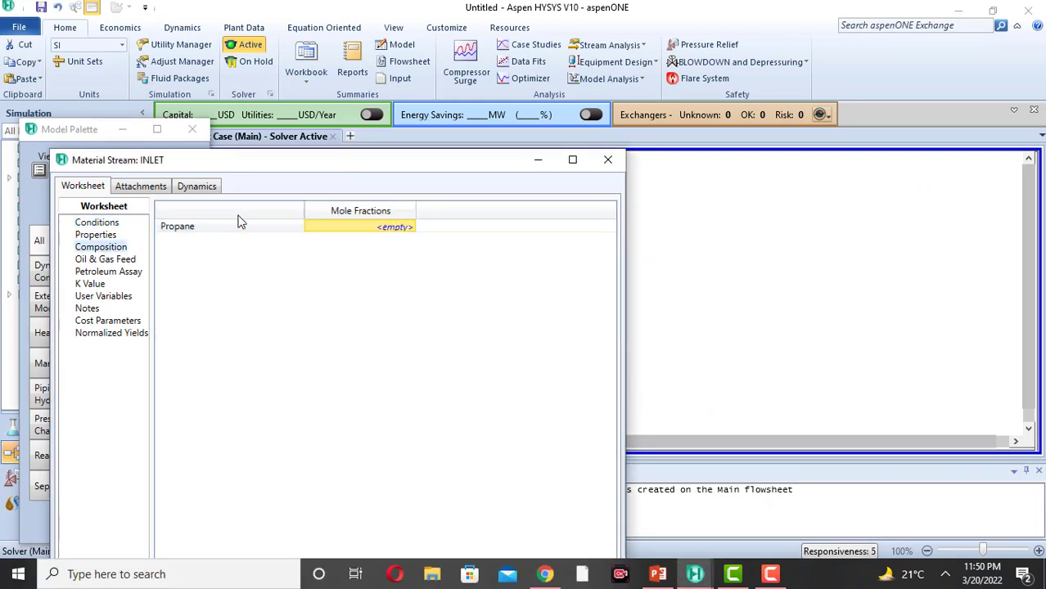
{"action": "type", "text": "1"}
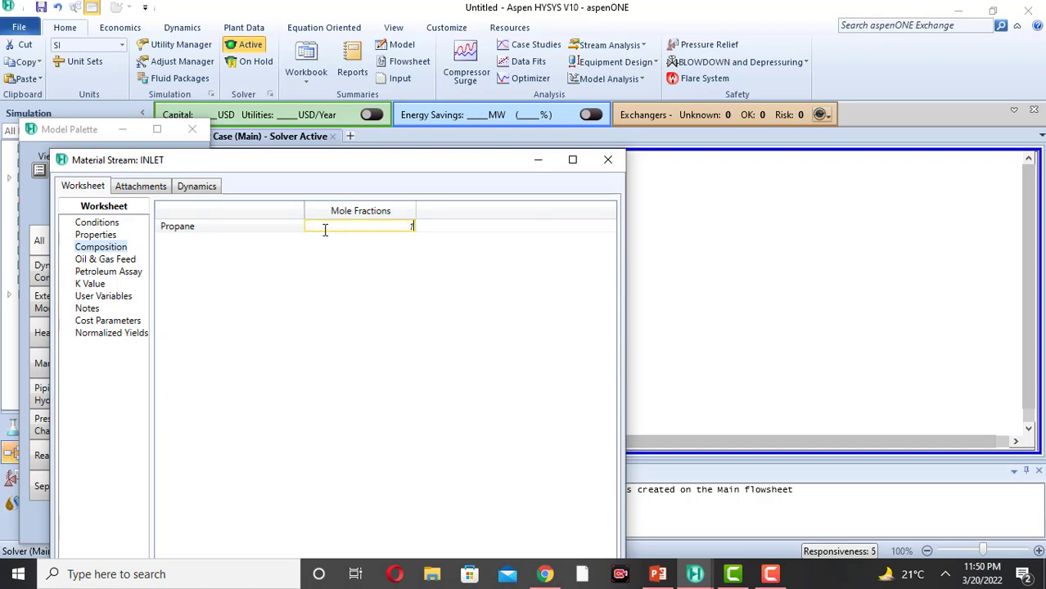
{"action": "left_click", "coordinate": [232, 226]}
{"action": "double_click", "coordinate": [232, 226]}
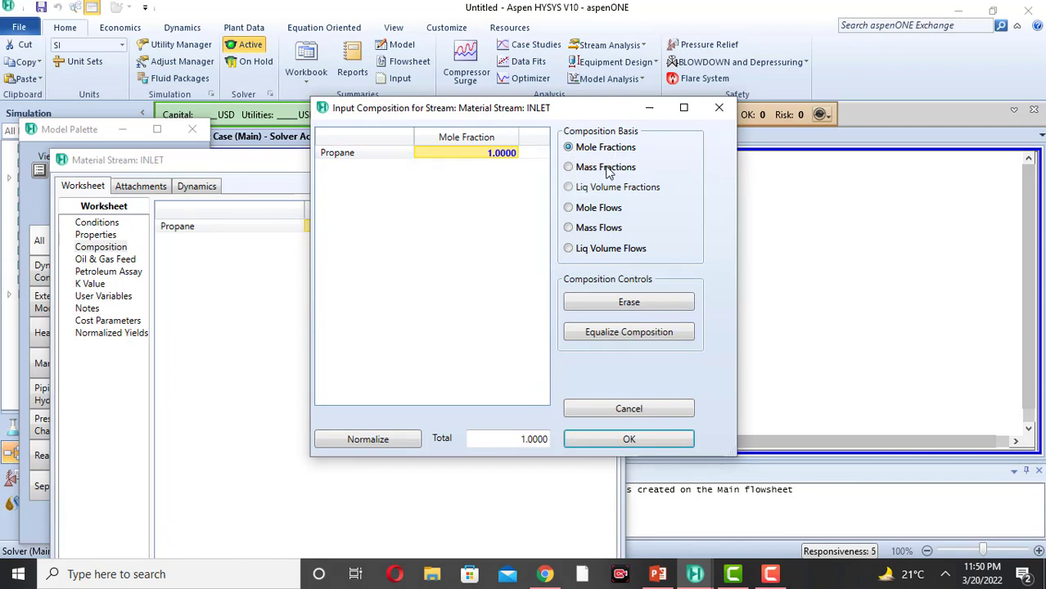
{"action": "left_click", "coordinate": [618, 440]}
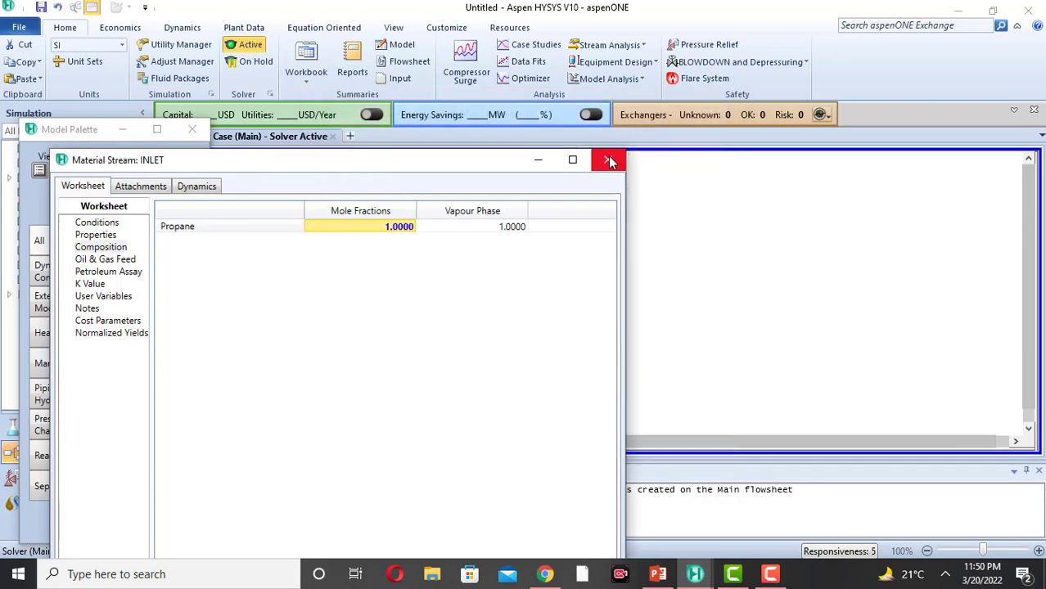
{"action": "left_click", "coordinate": [610, 161]}
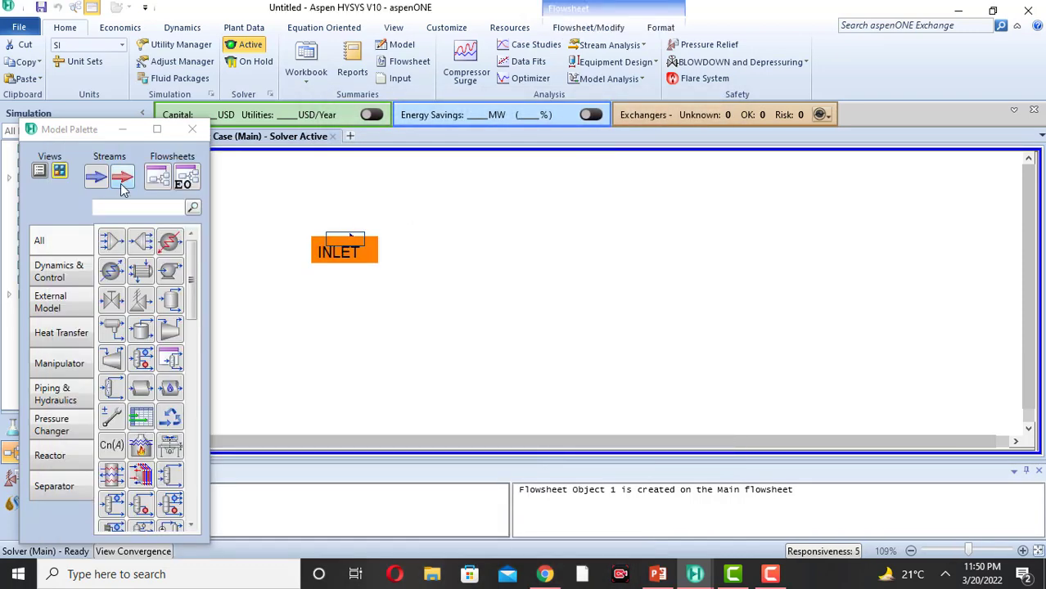
Place a second material stream to the right of INLET on the flowsheet and name it OUTLET.
{"action": "left_click", "coordinate": [416, 271]}
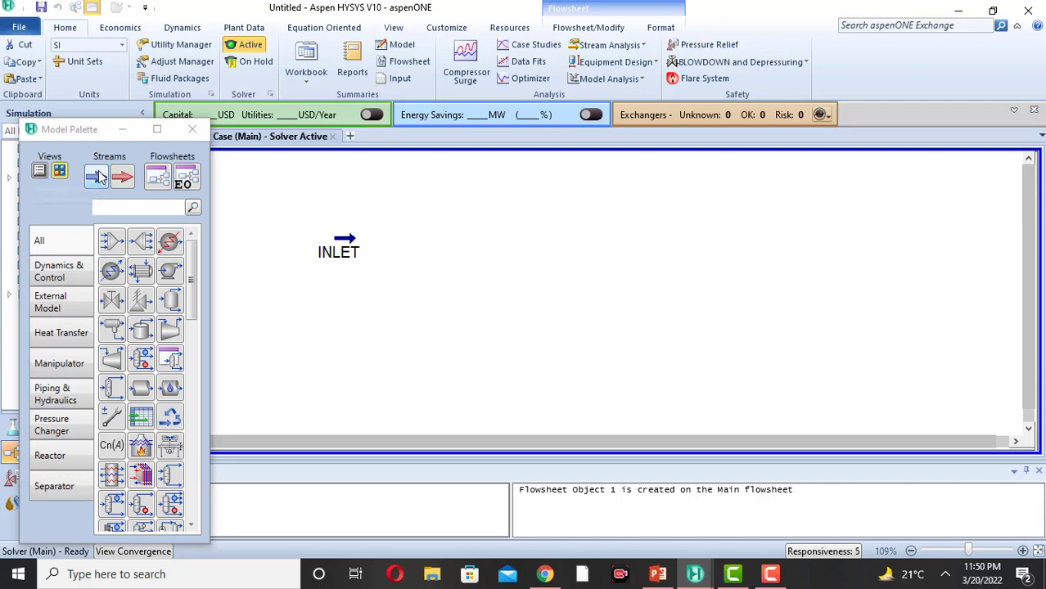
{"action": "left_click", "coordinate": [96, 178]}
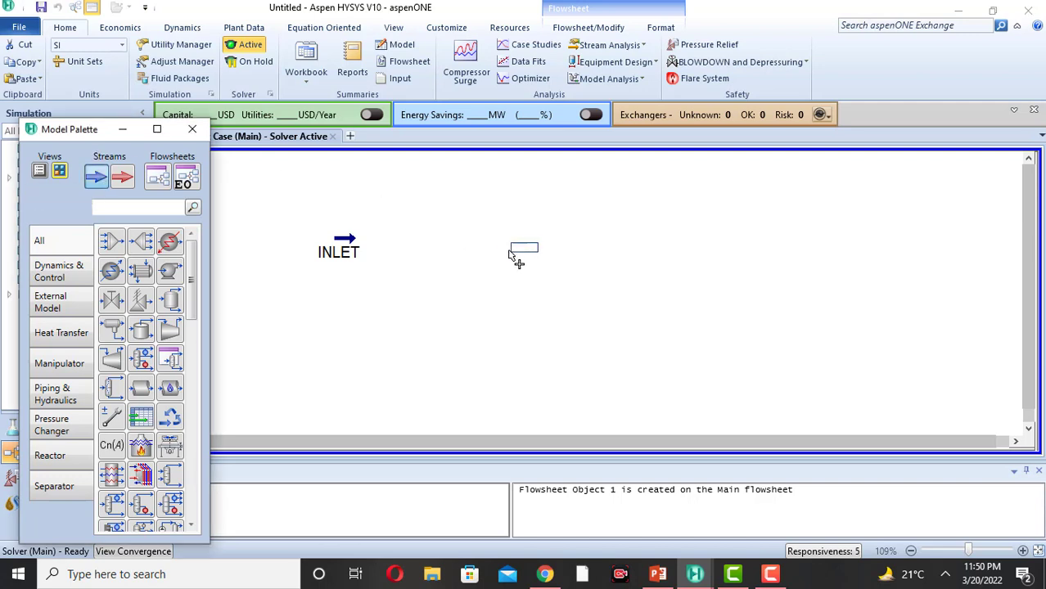
{"action": "left_click", "coordinate": [512, 256]}
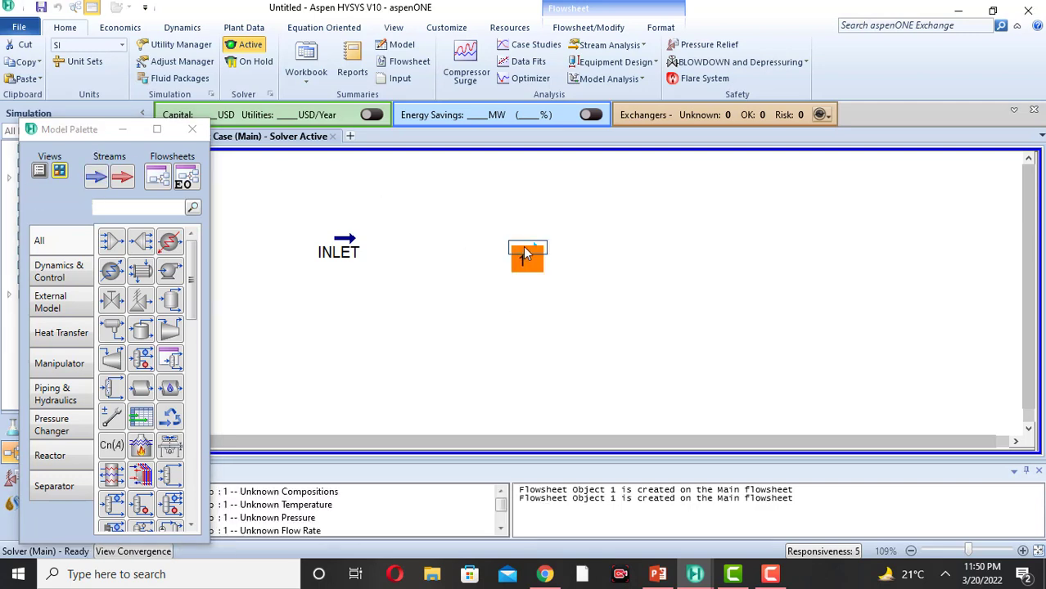
{"action": "double_click", "coordinate": [523, 246]}
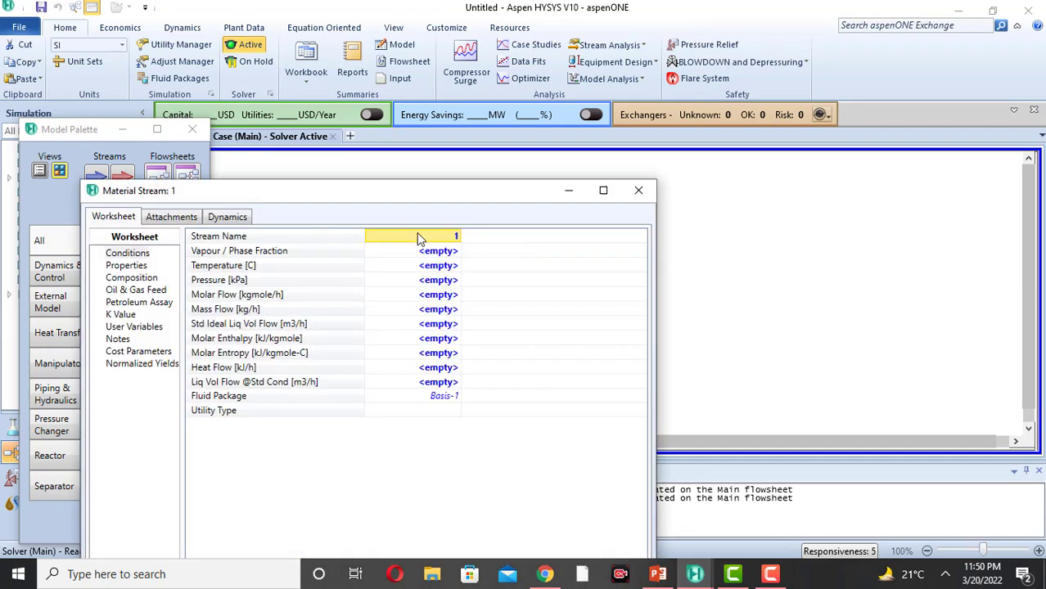
{"action": "type", "text": "OUTLET"}
{"action": "key", "text": "Return"}
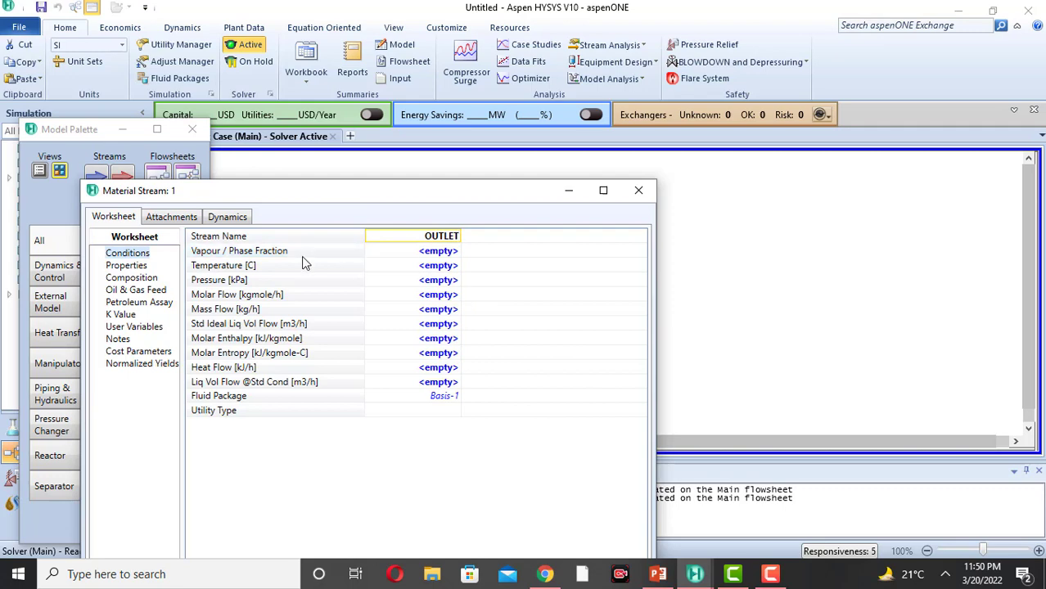
Set the OUTLET stream's temperature to 80 °C and its molar flow to 100 kgmole/h.
{"action": "left_click", "coordinate": [431, 270]}
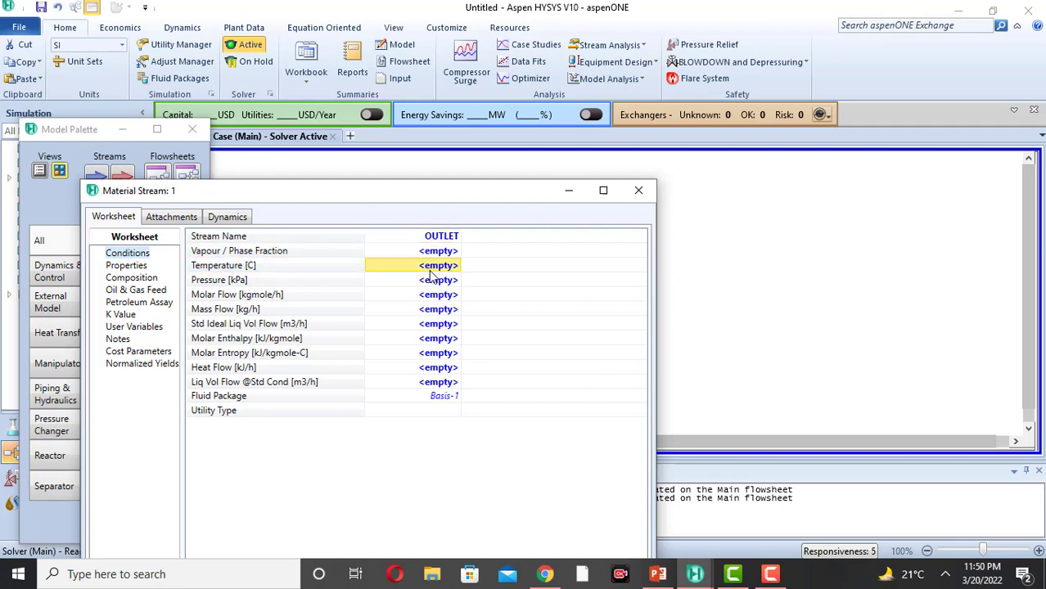
{"action": "mouse_move", "coordinate": [671, 575]}
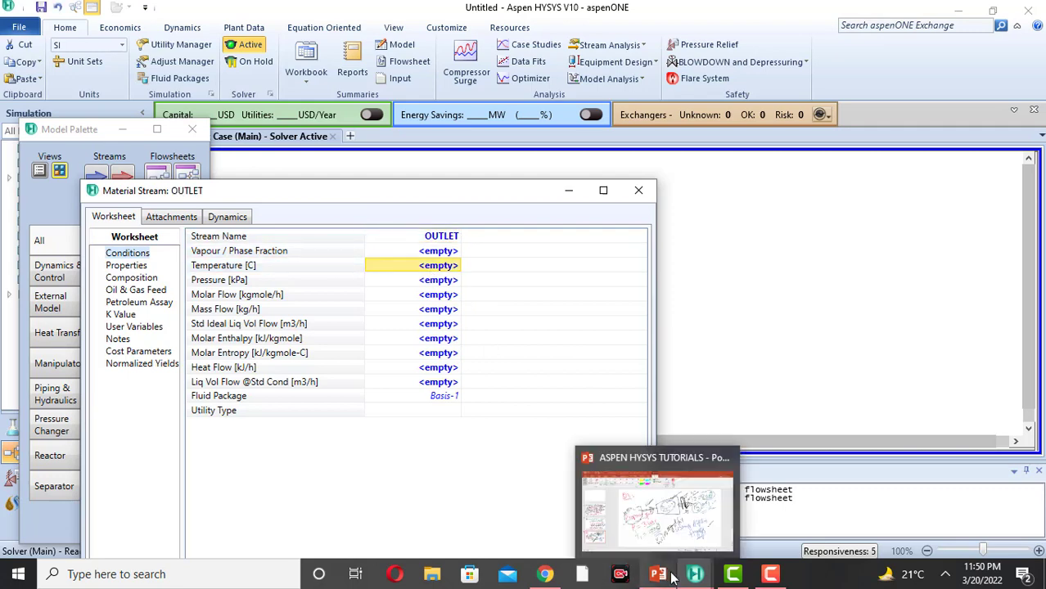
{"action": "left_click", "coordinate": [658, 528]}
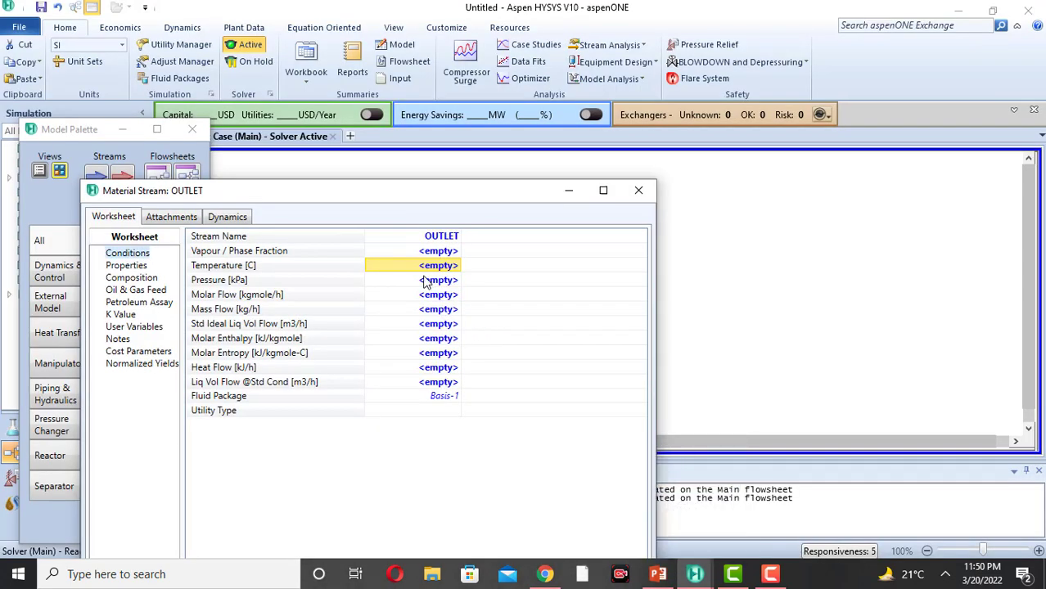
{"action": "type", "text": "80"}
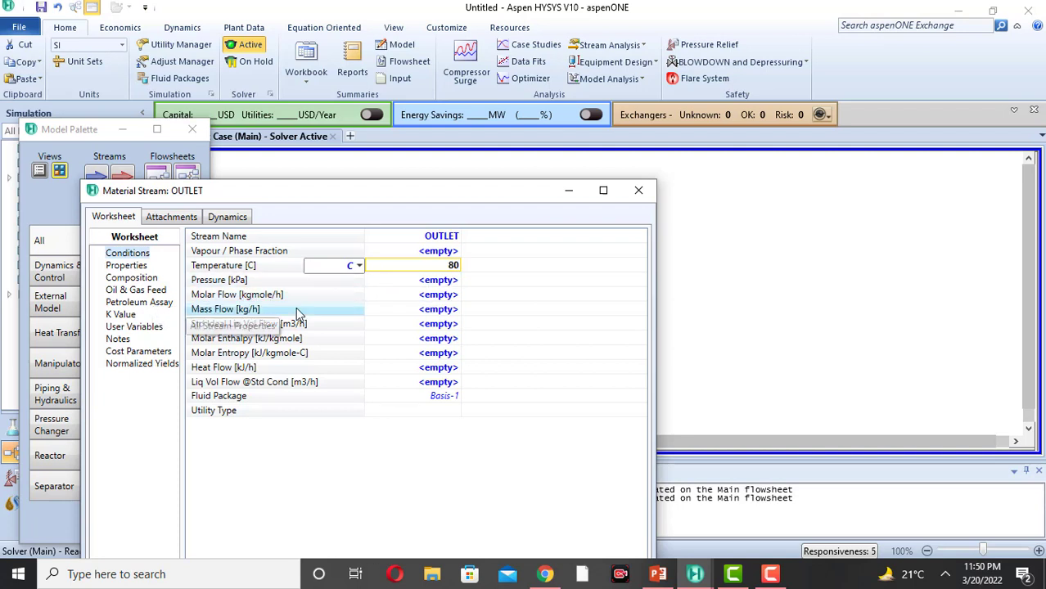
{"action": "left_click", "coordinate": [433, 298]}
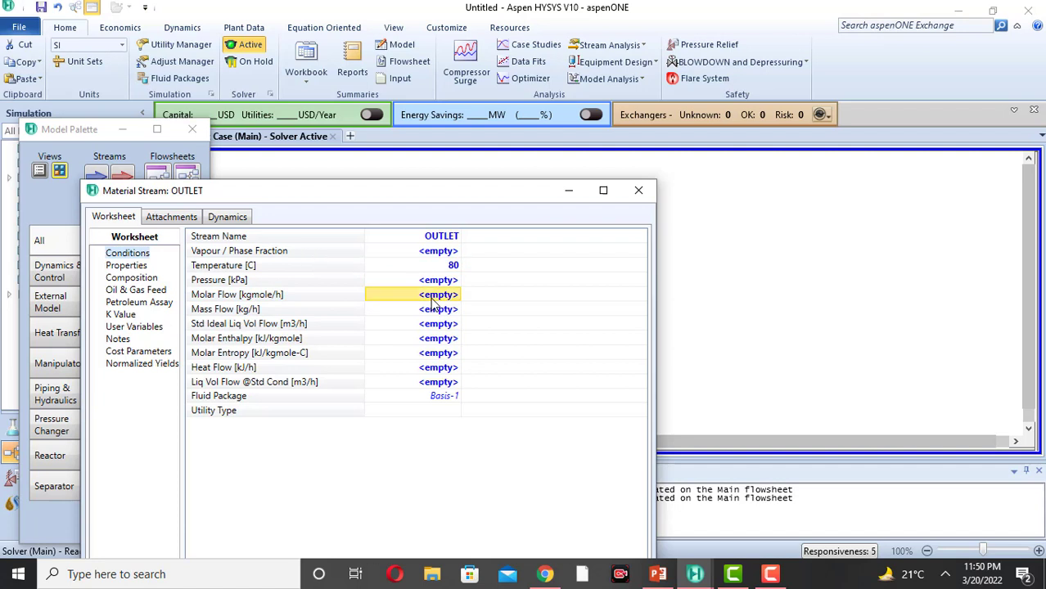
{"action": "type", "text": "100"}
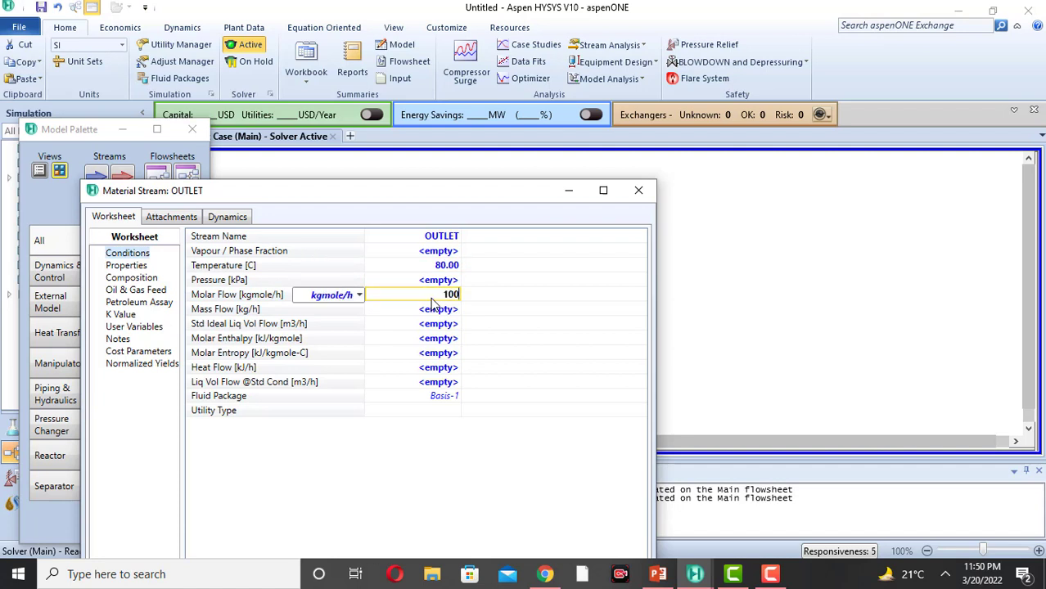
{"action": "key", "text": "Return"}
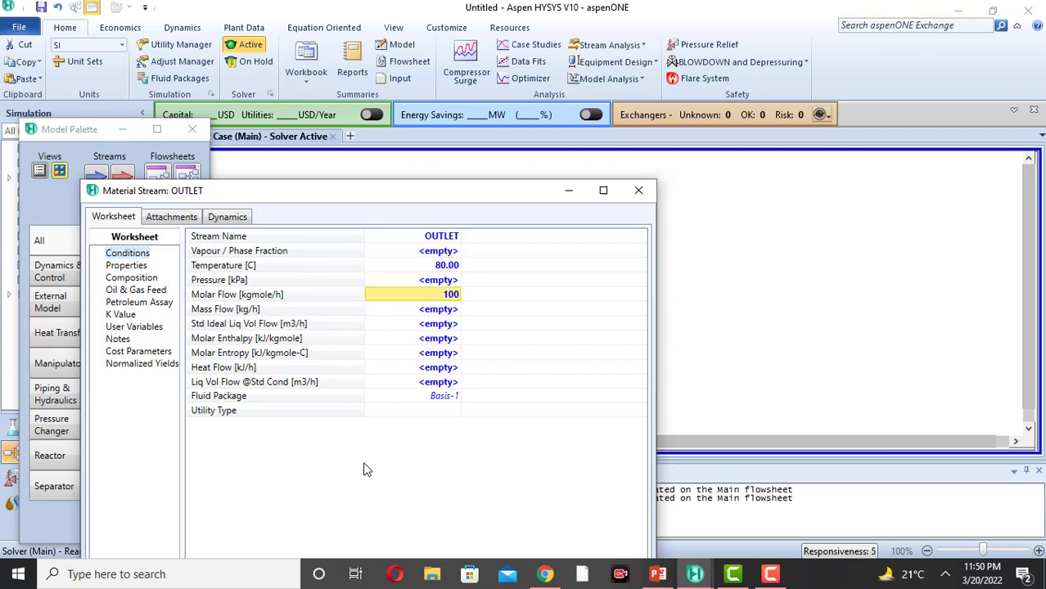
Set the OUTLET stream's propane mole fraction to 1 and close the stream's window.
{"action": "left_click", "coordinate": [118, 280]}
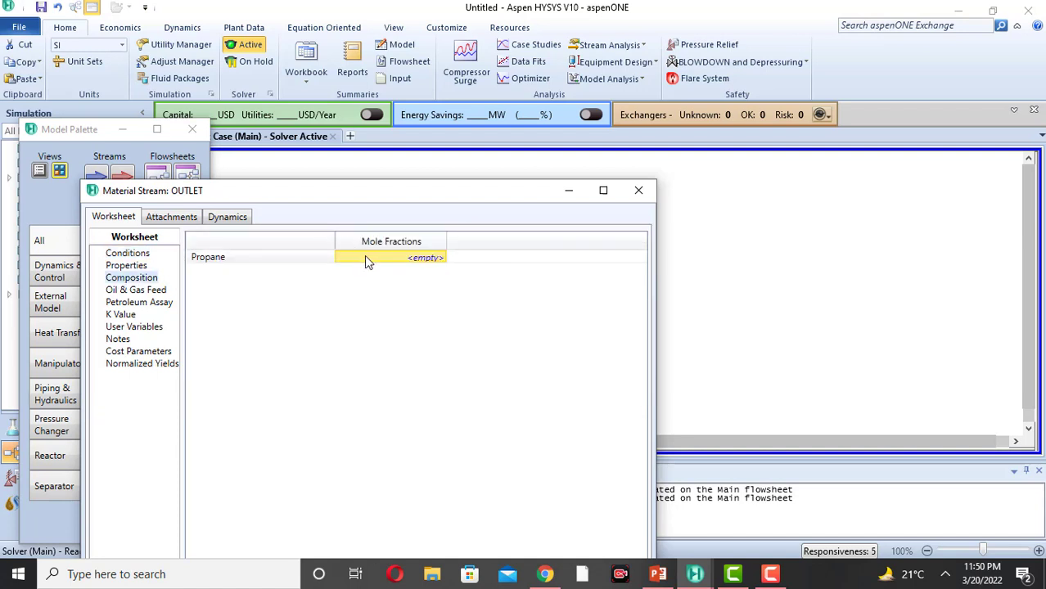
{"action": "double_click", "coordinate": [282, 257]}
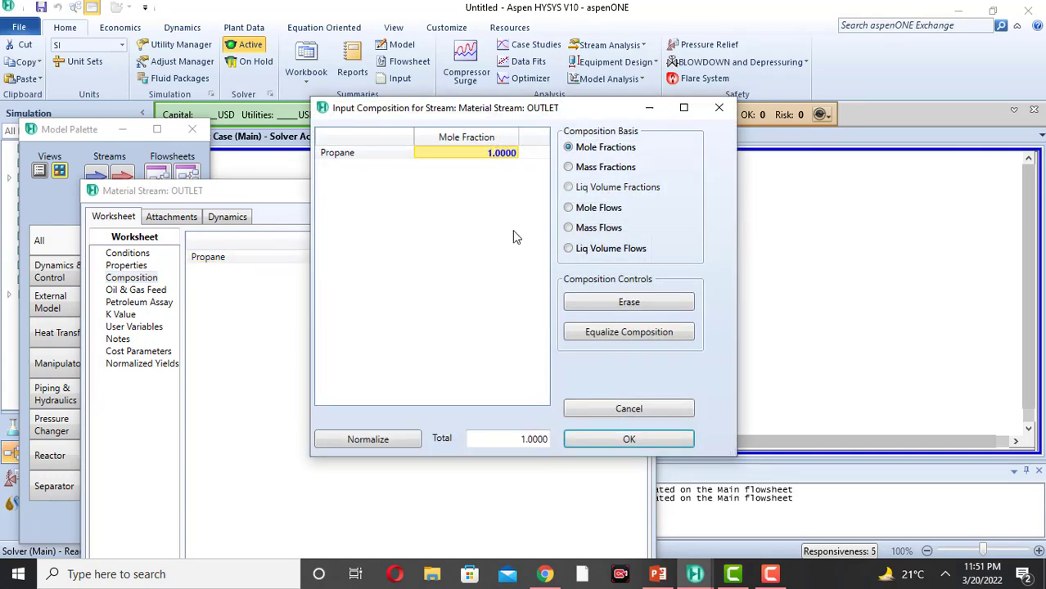
{"action": "left_click", "coordinate": [624, 437]}
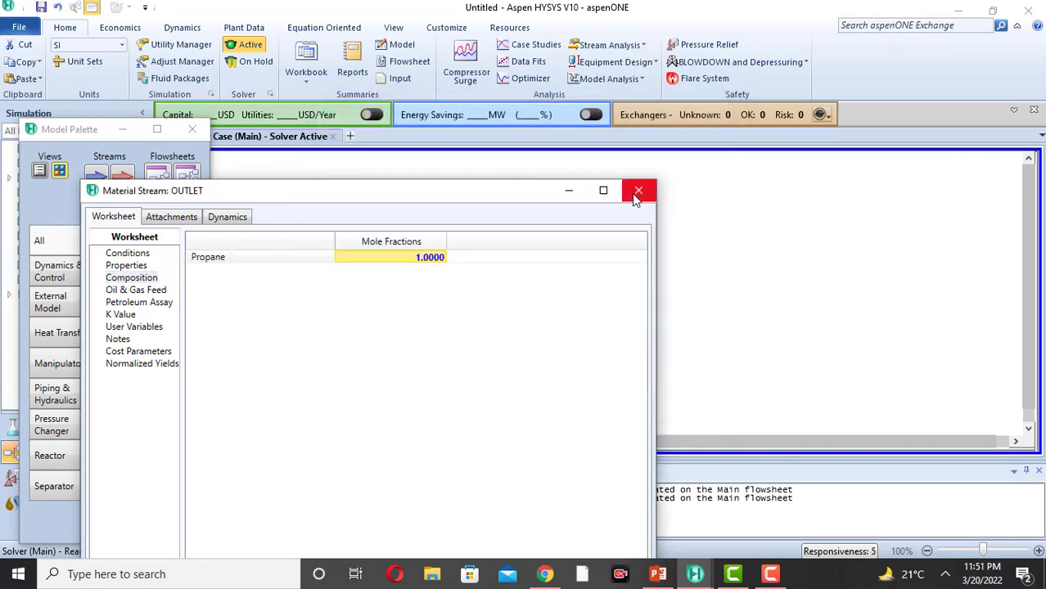
{"action": "left_click", "coordinate": [637, 194]}
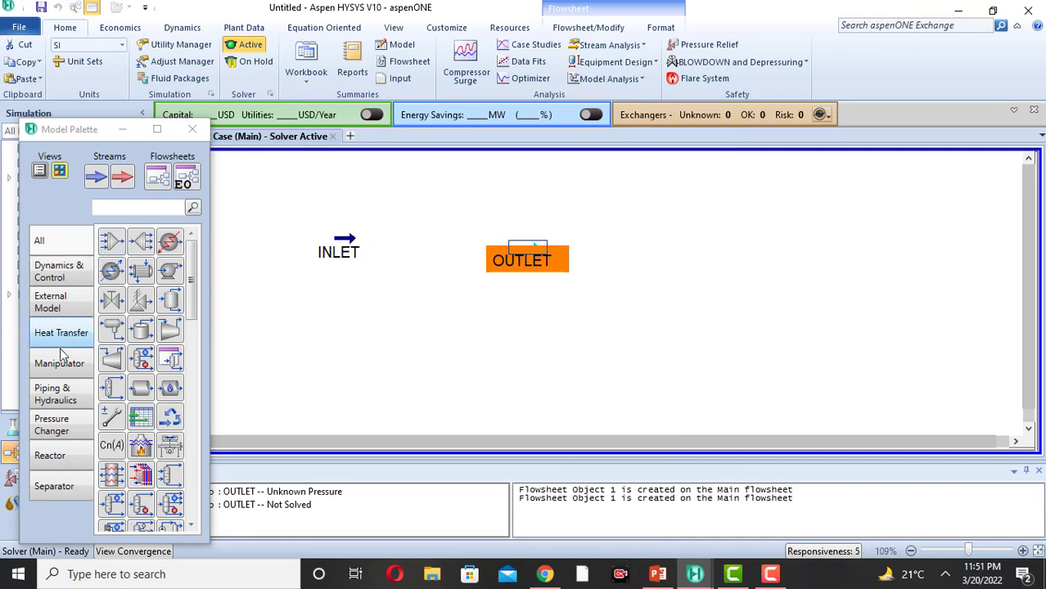
Place an Expander on the flowsheet between the INLET and OUTLET streams.
{"action": "left_click", "coordinate": [49, 433]}
{"action": "left_click", "coordinate": [49, 434]}
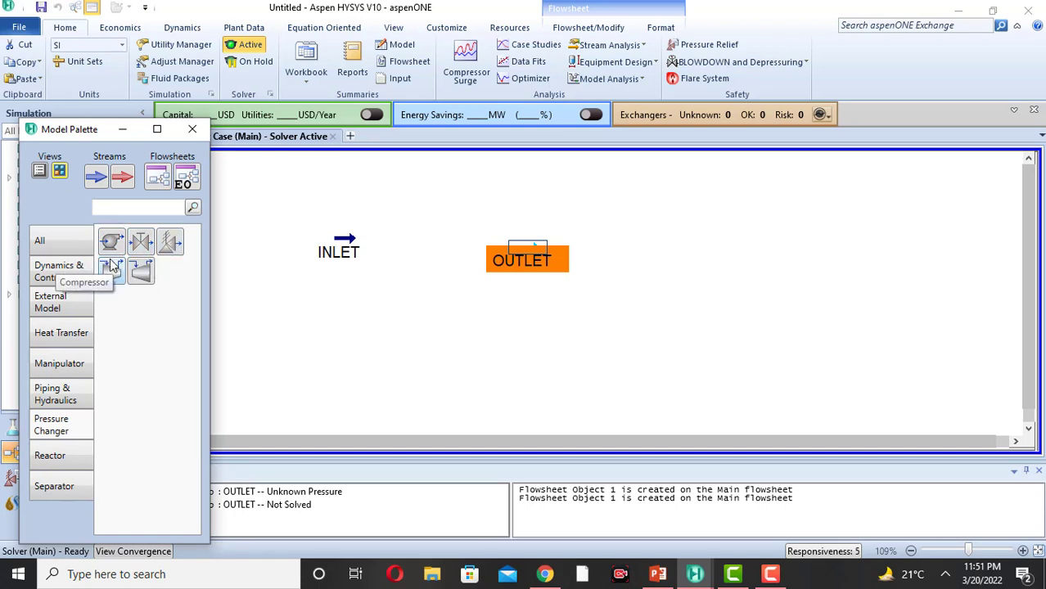
{"action": "left_click", "coordinate": [140, 271]}
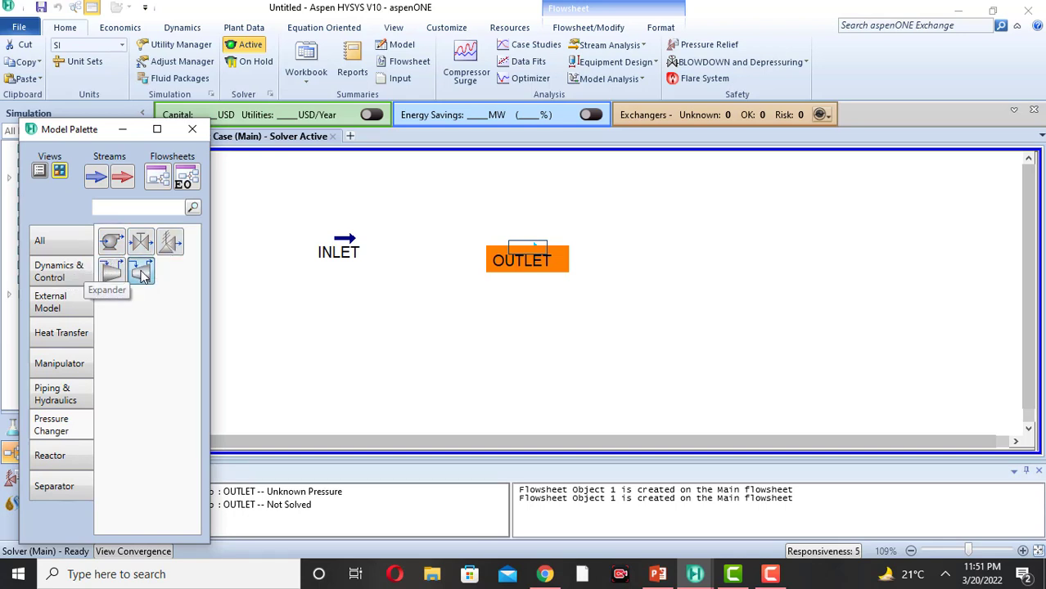
{"action": "left_click", "coordinate": [403, 268]}
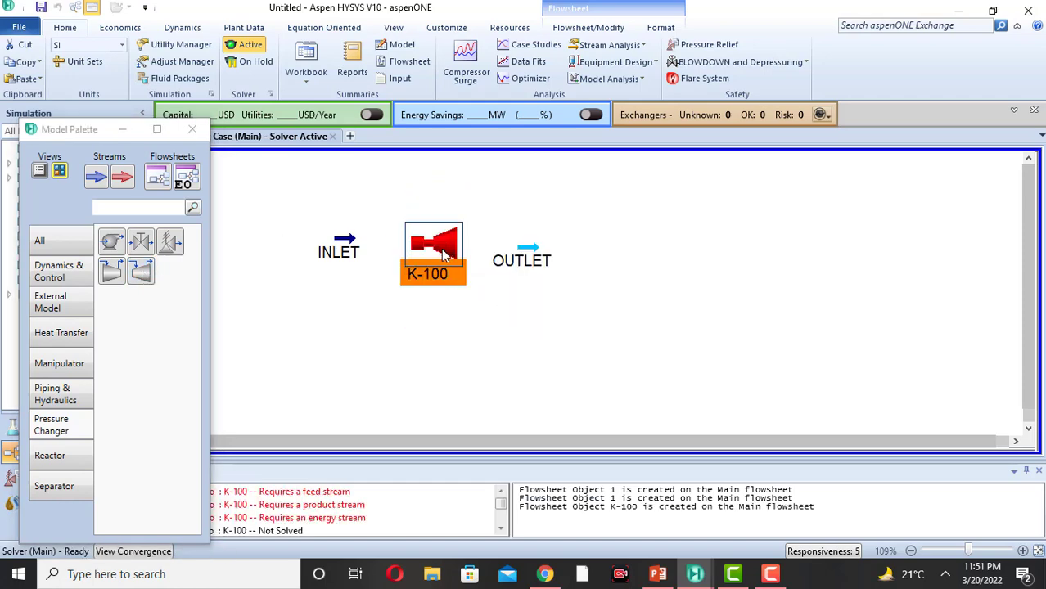
Connect the expander to INLET as its feed and OUTLET as its product, and name its energy stream WT.
{"action": "double_click", "coordinate": [442, 253]}
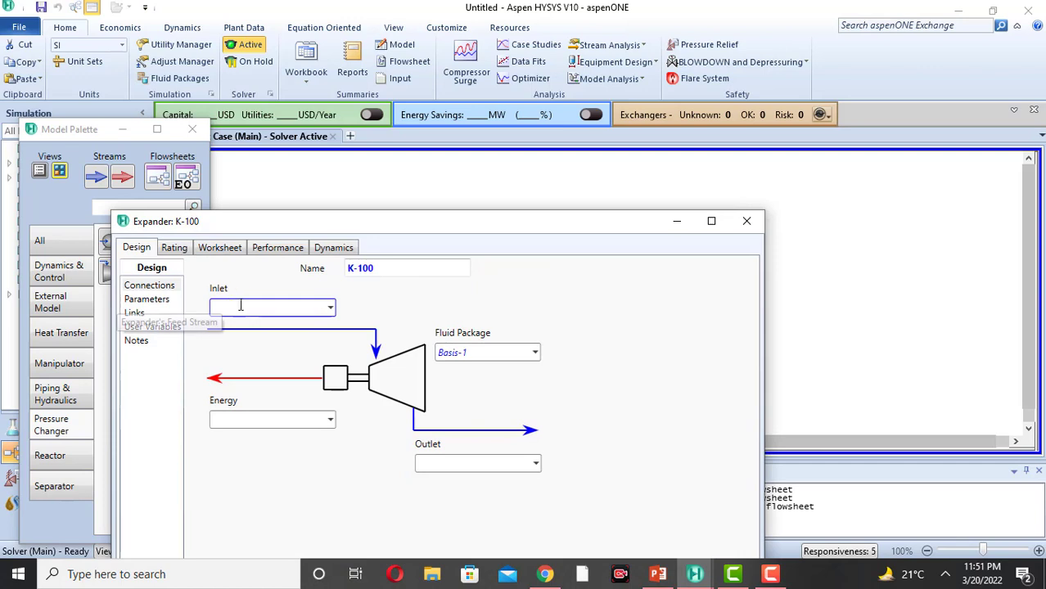
{"action": "left_click", "coordinate": [331, 309]}
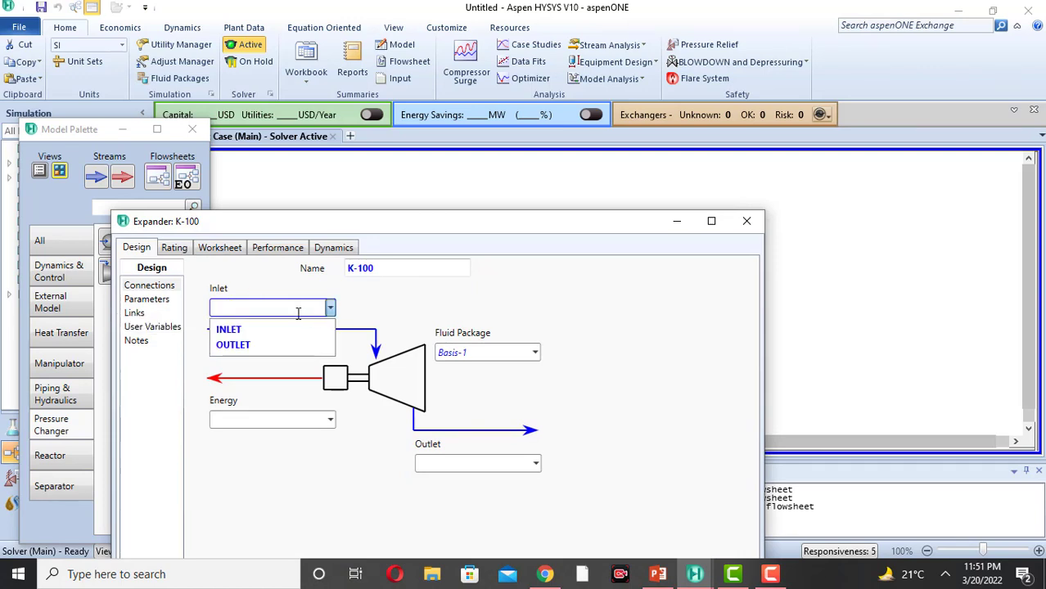
{"action": "left_click", "coordinate": [238, 330]}
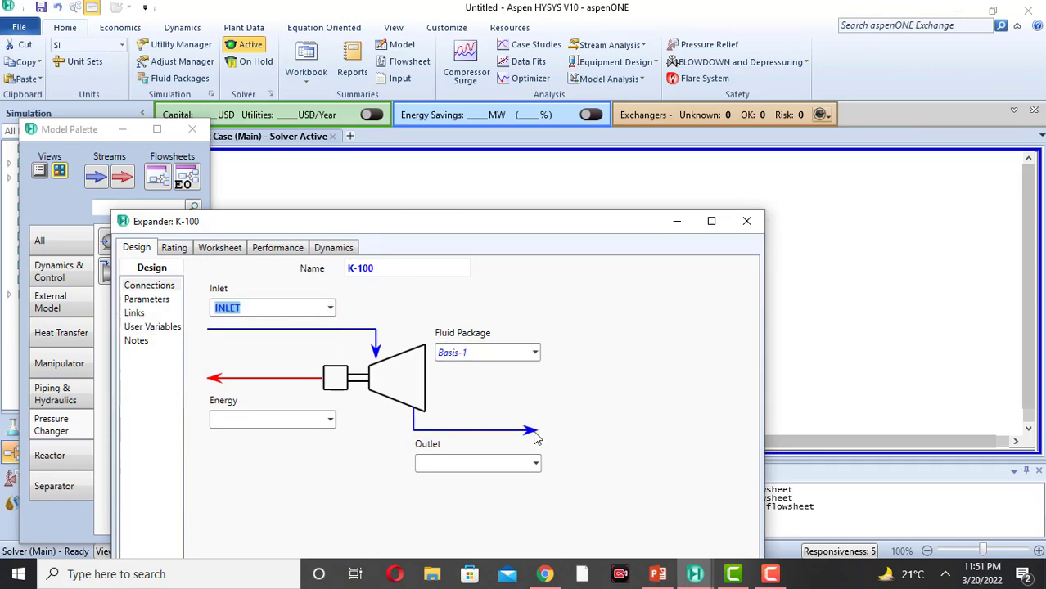
{"action": "left_click", "coordinate": [535, 464]}
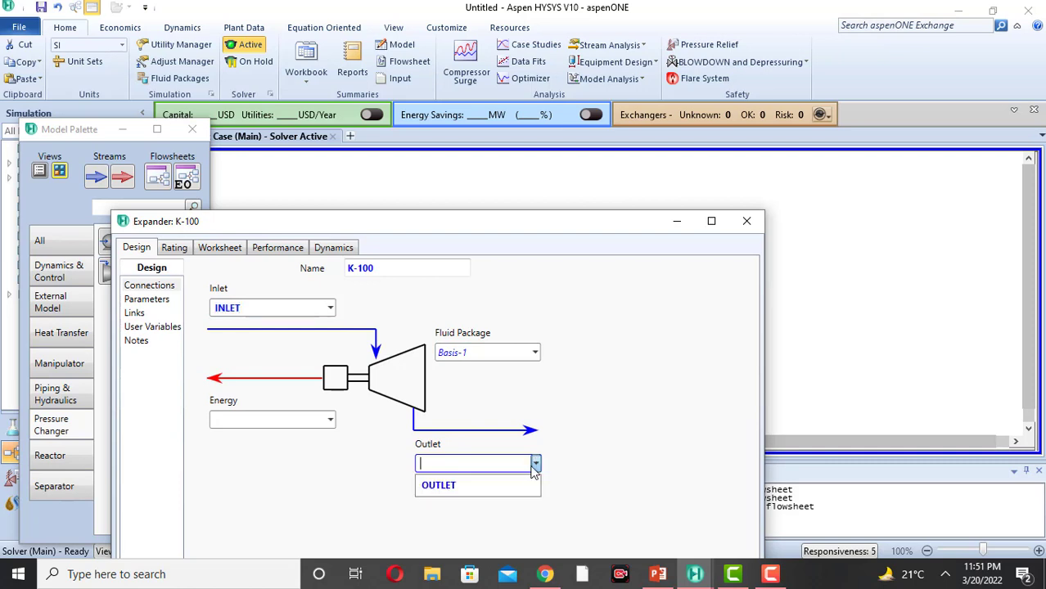
{"action": "left_click", "coordinate": [442, 486]}
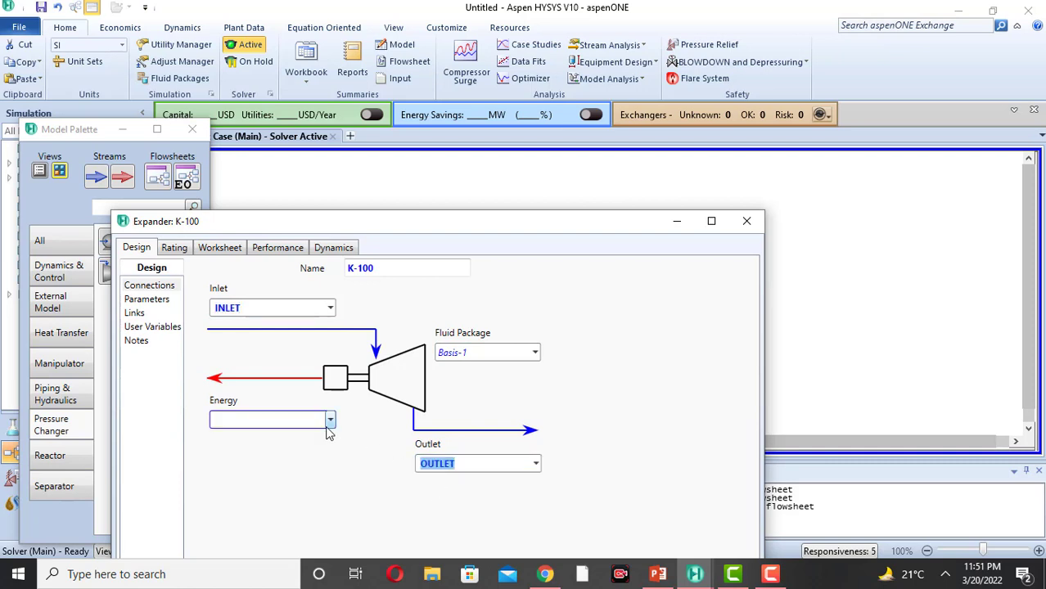
{"action": "left_click", "coordinate": [253, 419]}
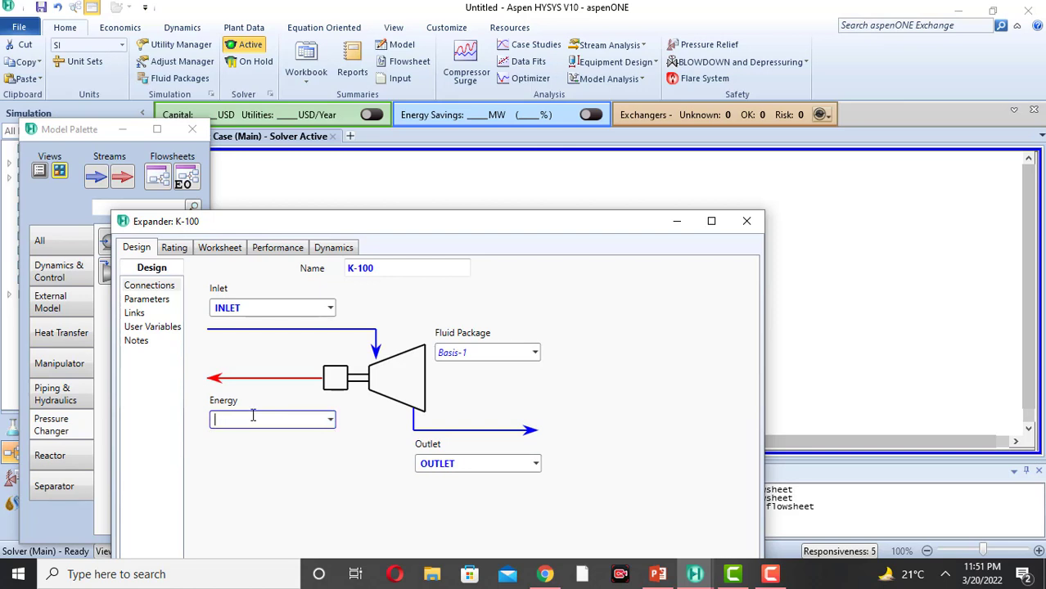
{"action": "type", "text": "WT"}
{"action": "key", "text": "Return"}
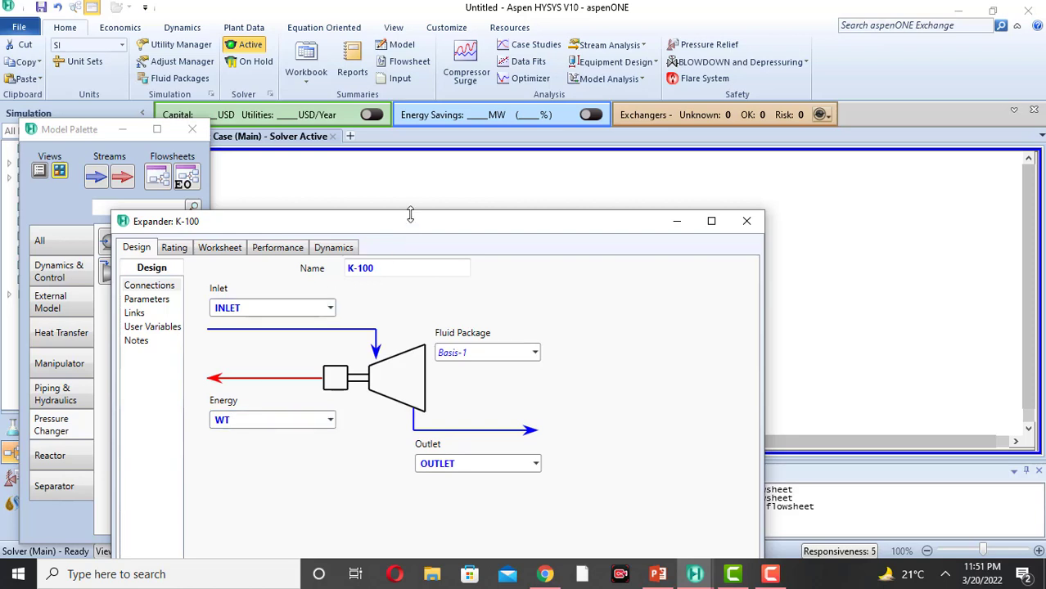
Reposition the expander window higher and examine the pressure and other conditions of its connected streams.
{"action": "left_click_drag", "start_coordinate": [410, 215], "coordinate": [436, 4]}
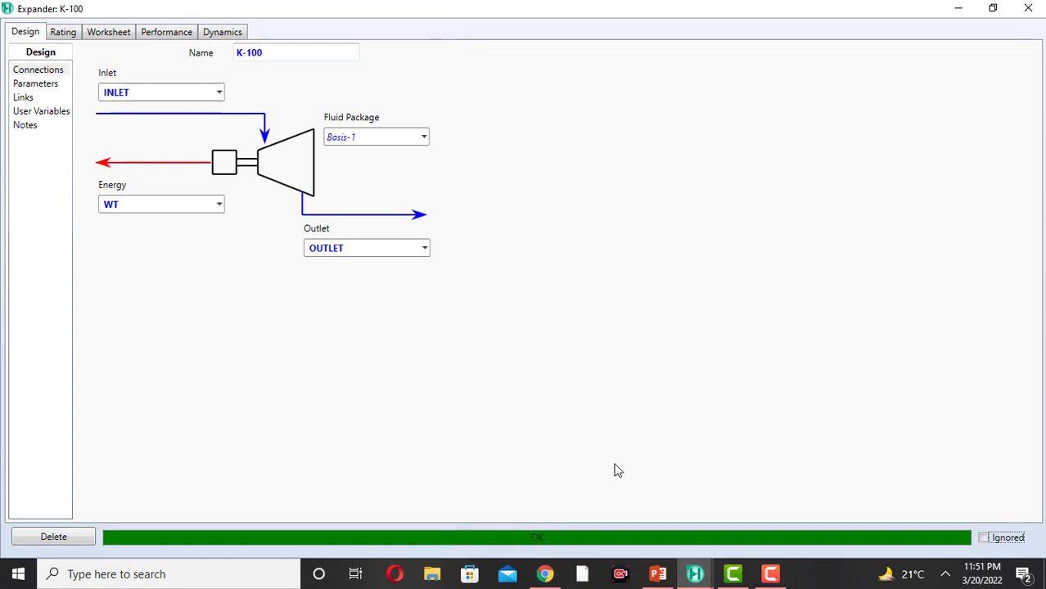
{"action": "left_click", "coordinate": [991, 10]}
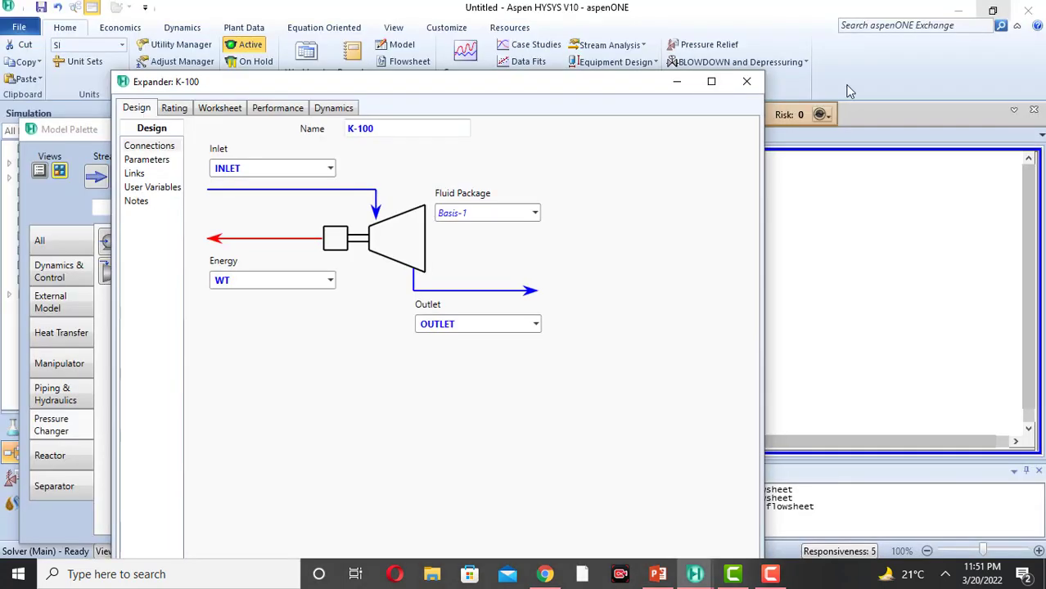
{"action": "left_click_drag", "start_coordinate": [577, 85], "coordinate": [573, 1]}
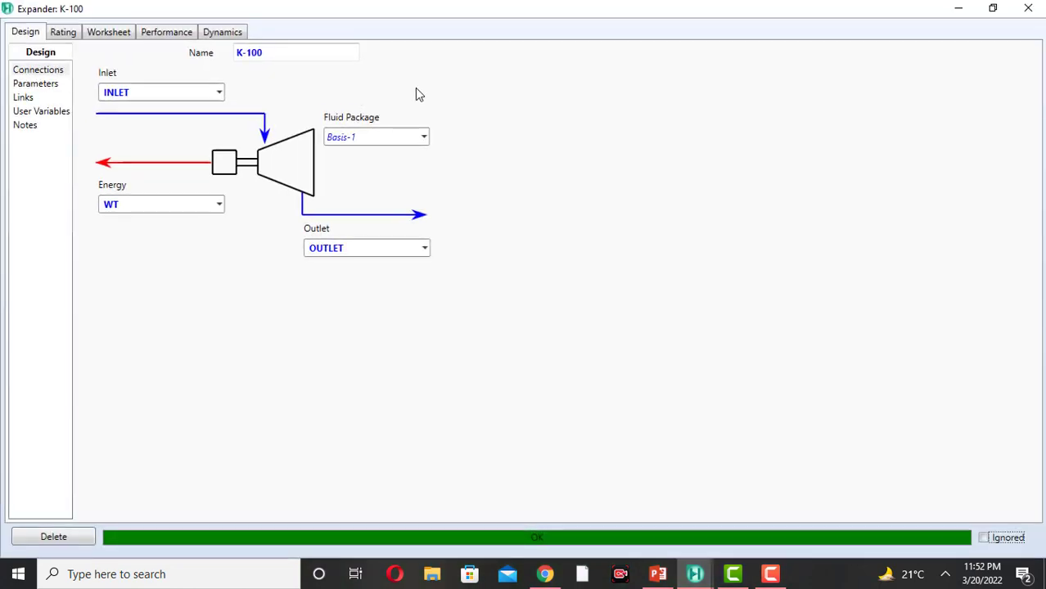
{"action": "left_click", "coordinate": [993, 9]}
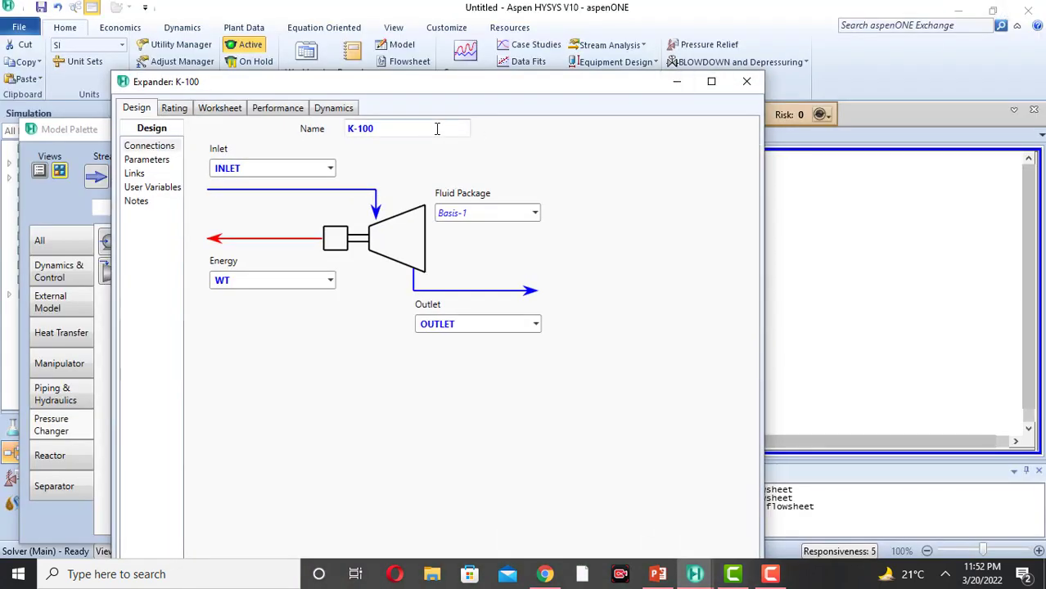
{"action": "left_click", "coordinate": [219, 115]}
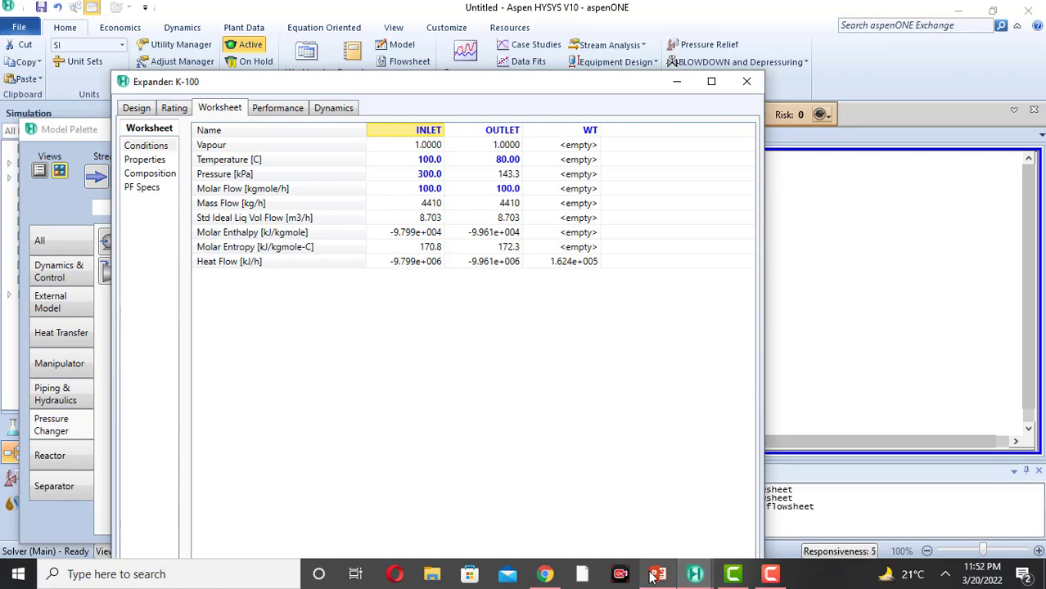
{"action": "mouse_move", "coordinate": [658, 574]}
{"action": "mouse_move", "coordinate": [655, 509]}
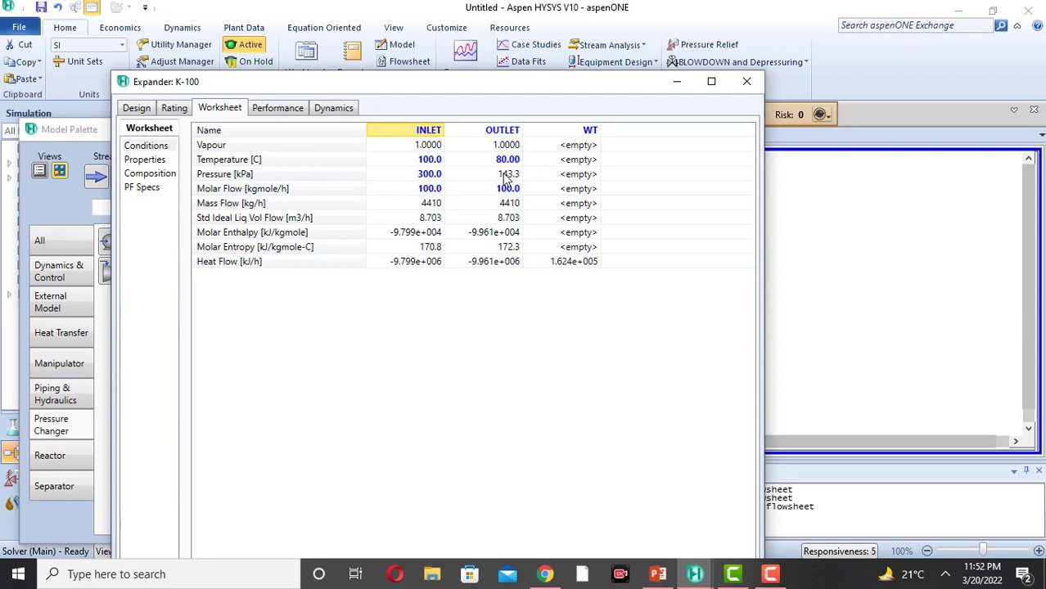
Set the expander's isentropic efficiency to 80 and check the OUTLET pressure among the stream conditions.
{"action": "left_click", "coordinate": [136, 108]}
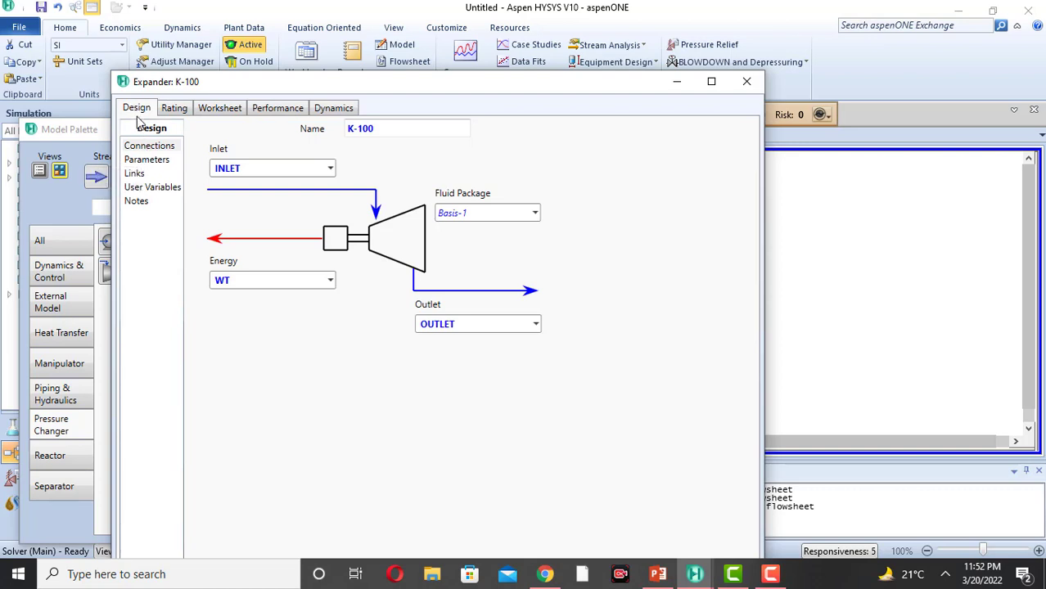
{"action": "left_click", "coordinate": [148, 163]}
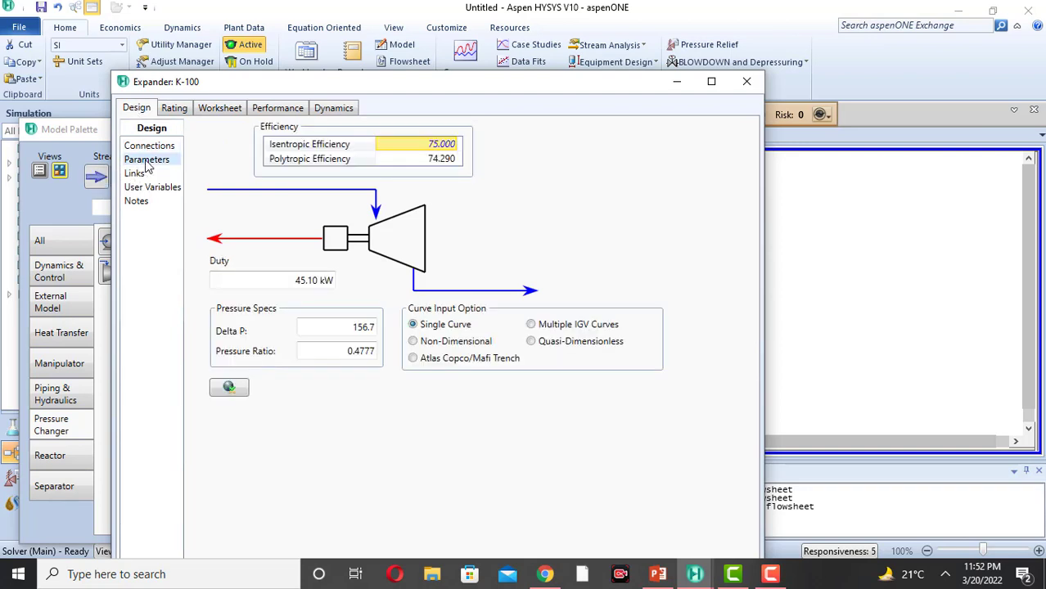
{"action": "left_click", "coordinate": [440, 145]}
{"action": "type", "text": "80"}
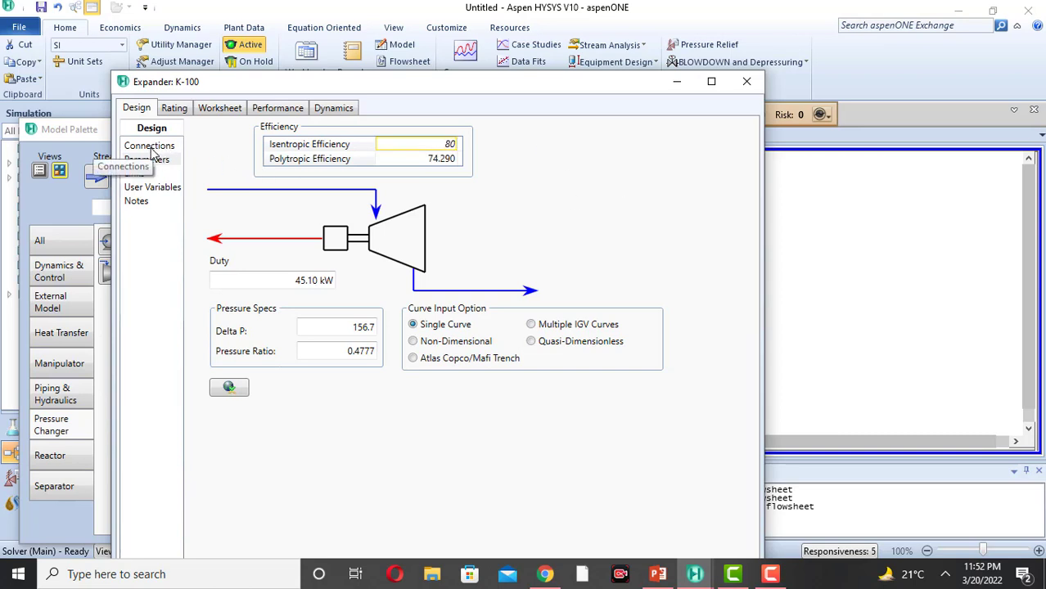
{"action": "left_click", "coordinate": [231, 111]}
{"action": "mouse_move", "coordinate": [509, 186]}
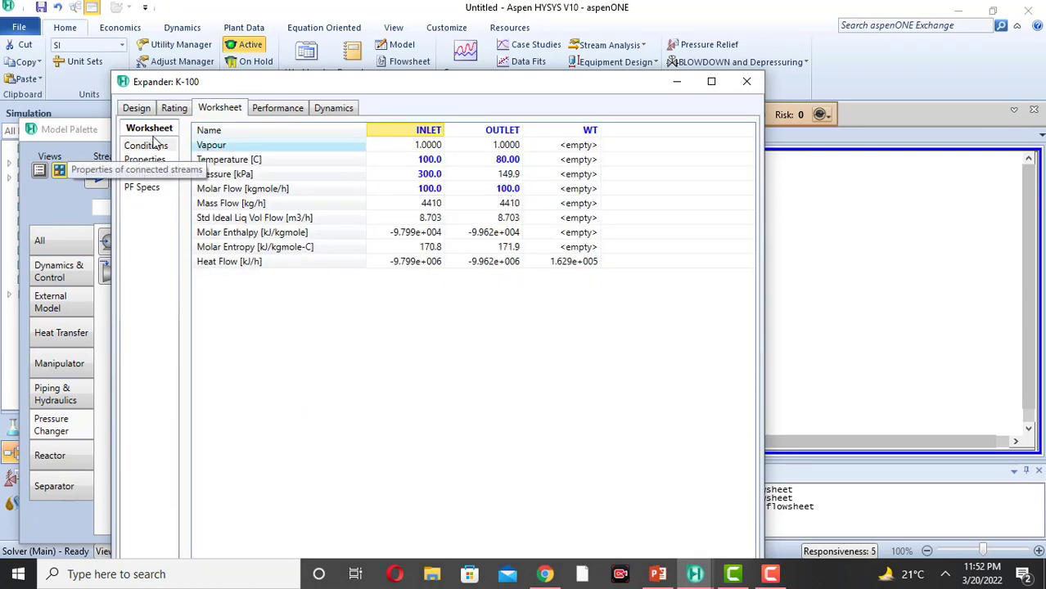
Set the expander's isentropic efficiency to 90 and review the connected streams' conditions.
{"action": "left_click", "coordinate": [137, 111]}
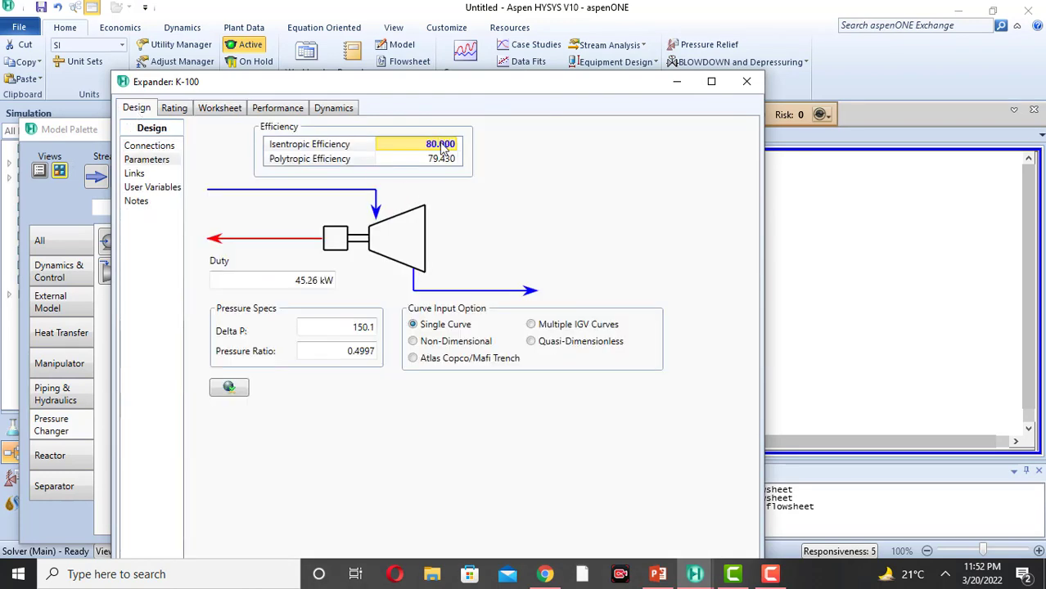
{"action": "left_click", "coordinate": [419, 144]}
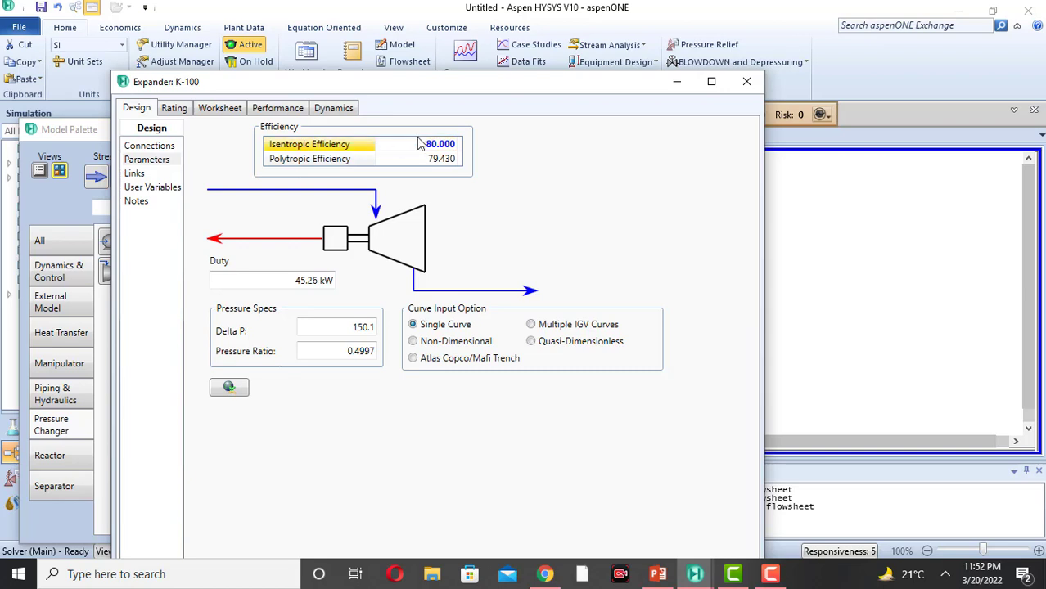
{"action": "double_click", "coordinate": [425, 147]}
{"action": "type", "text": "90"}
{"action": "key", "text": "Return"}
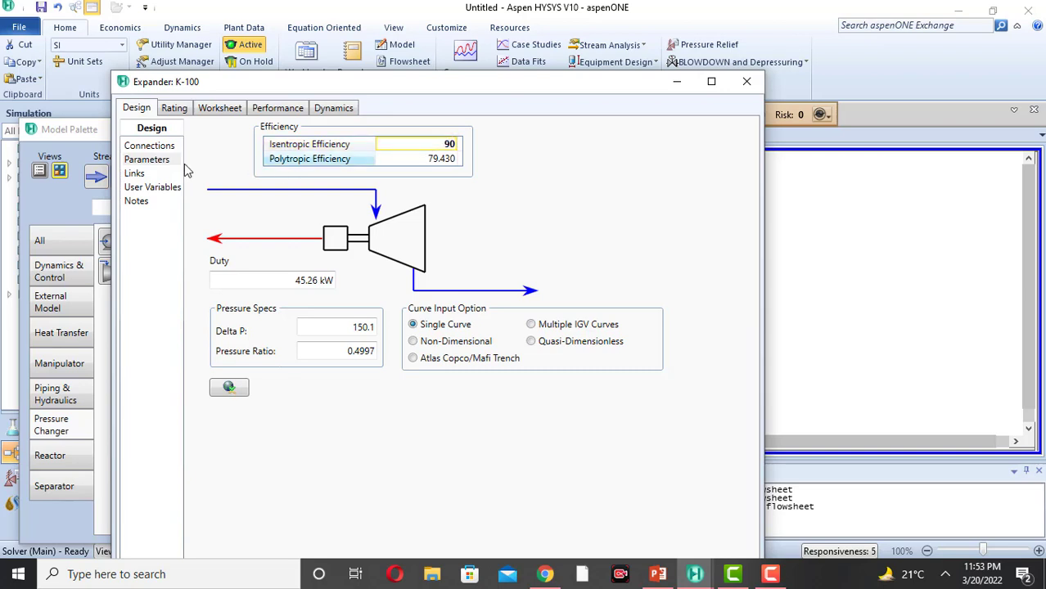
{"action": "left_click", "coordinate": [264, 109]}
{"action": "left_click", "coordinate": [216, 113]}
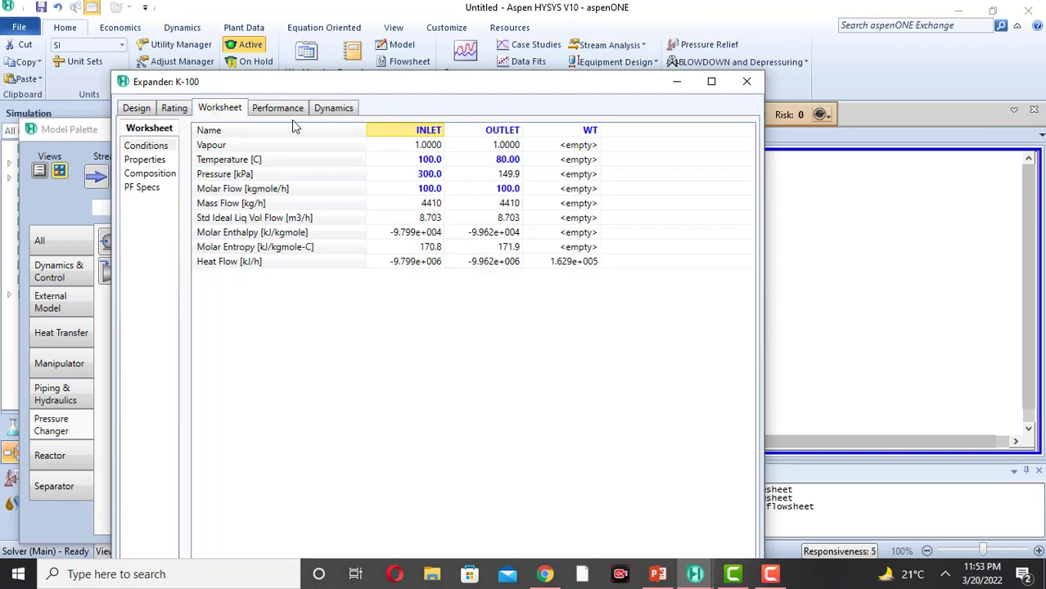
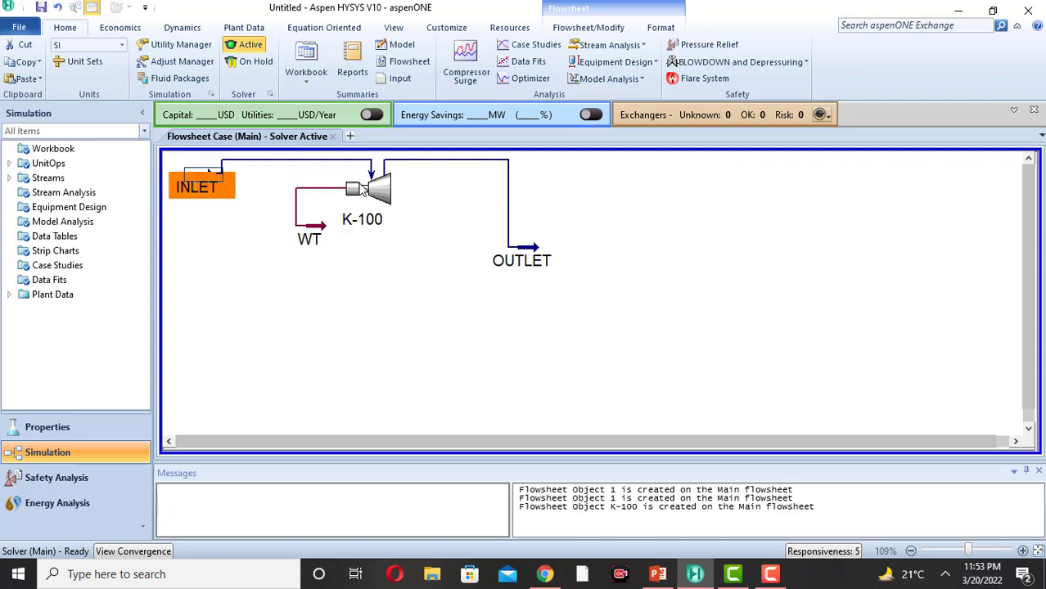
Move expander K-100 closer to INLET on the flowsheet and shift INLET slightly up and left.
{"action": "left_click_drag", "start_coordinate": [363, 190], "coordinate": [289, 179]}
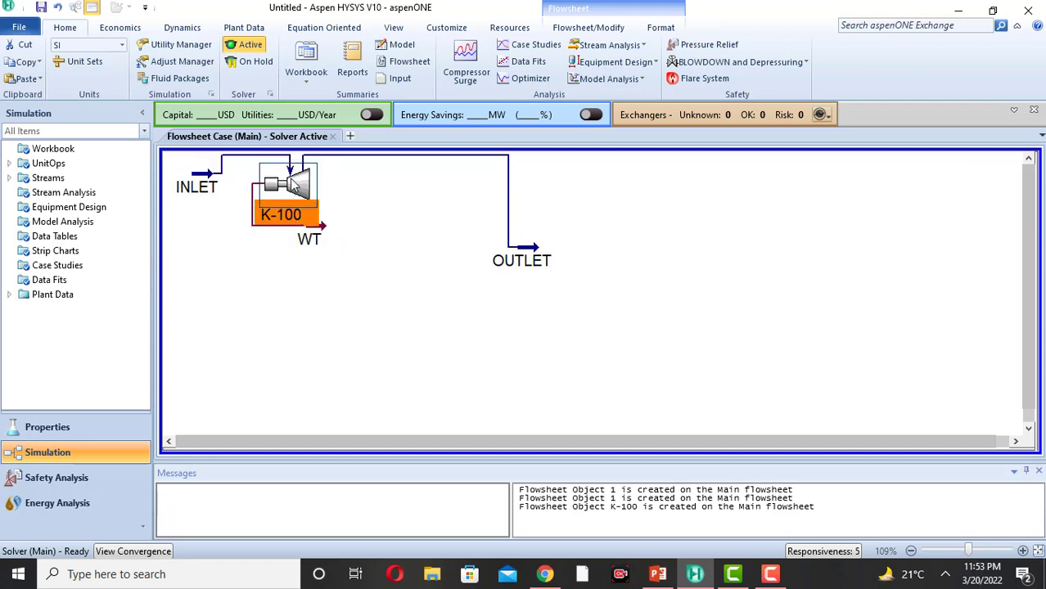
{"action": "left_click", "coordinate": [212, 179]}
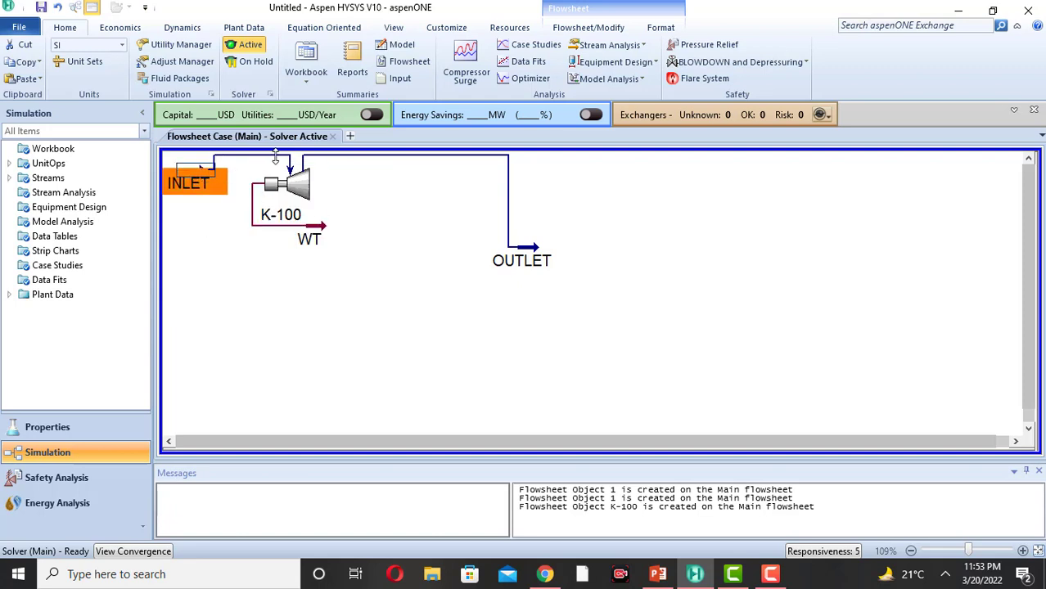
{"action": "left_click", "coordinate": [302, 200]}
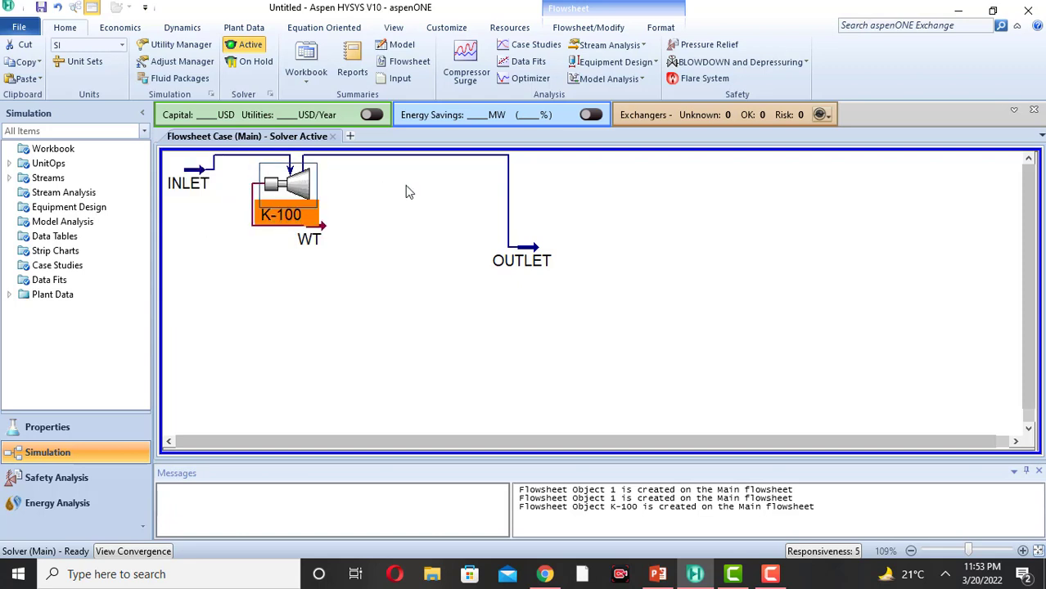
Move OUTLET up and closer to K-100, and place the WT energy stream below INLET on the flowsheet.
{"action": "mouse_move", "coordinate": [538, 256]}
{"action": "left_click_drag", "start_coordinate": [538, 255], "coordinate": [438, 176]}
{"action": "left_click", "coordinate": [303, 182]}
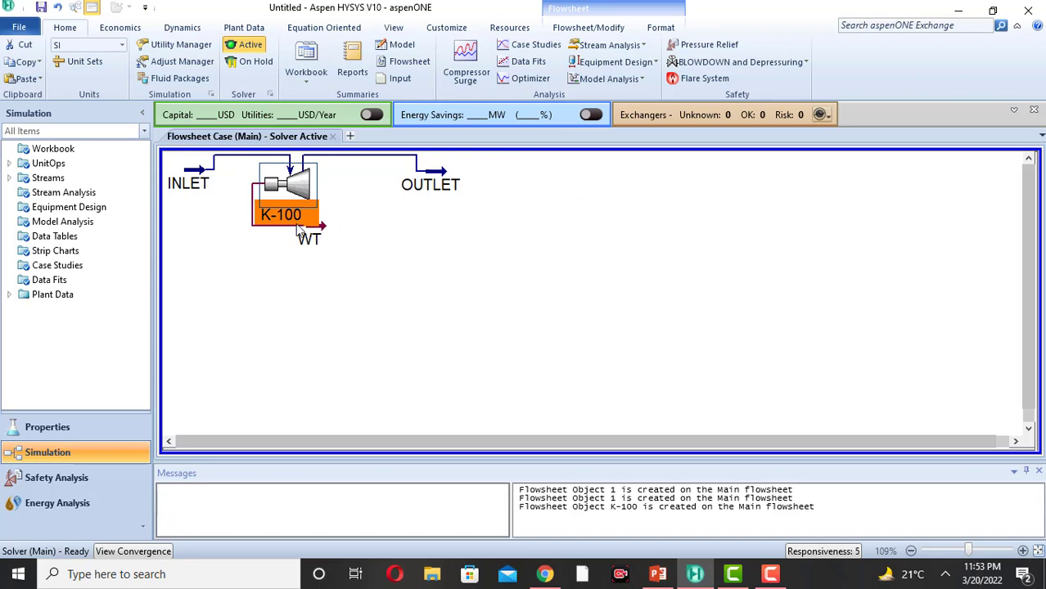
{"action": "left_click", "coordinate": [301, 236]}
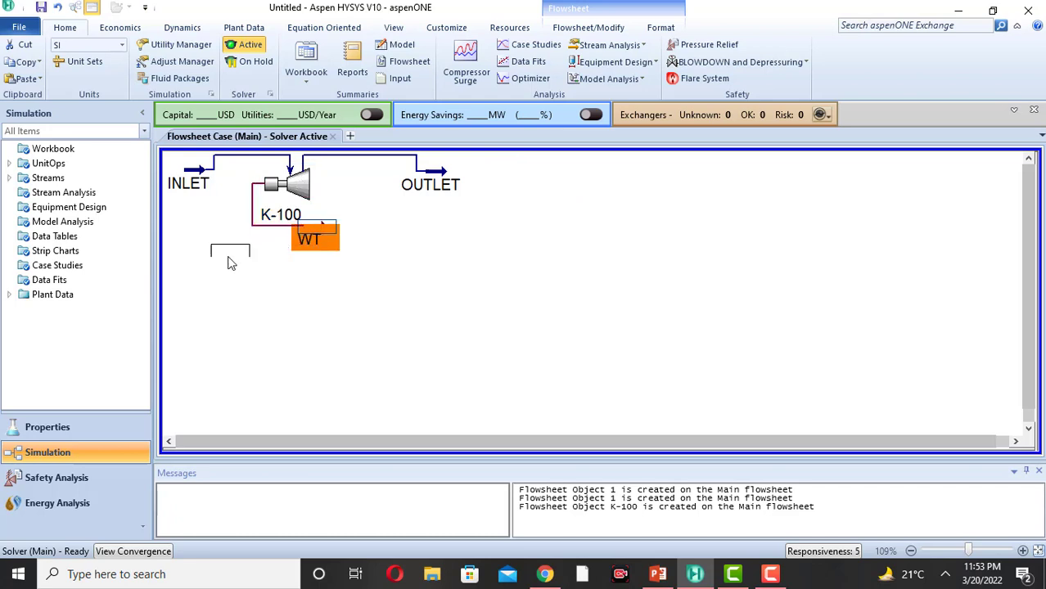
{"action": "left_click_drag", "start_coordinate": [231, 263], "coordinate": [229, 264]}
Shift K-100 slightly down and right to straighten the INLET and OUTLET lines, and raise WT closer to INLET.
{"action": "left_click", "coordinate": [305, 194]}
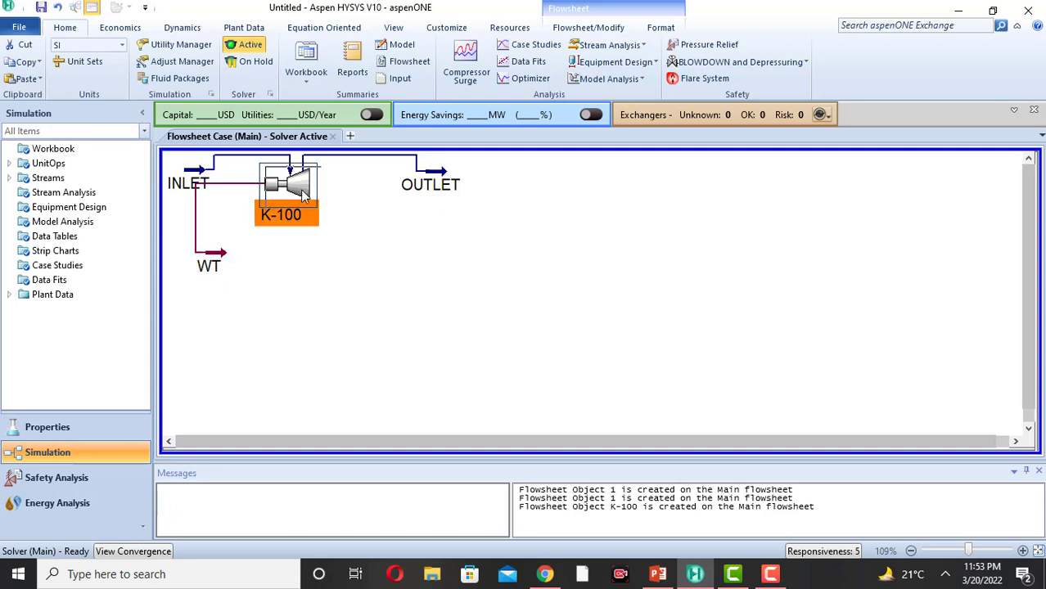
{"action": "left_click_drag", "start_coordinate": [304, 194], "coordinate": [316, 205]}
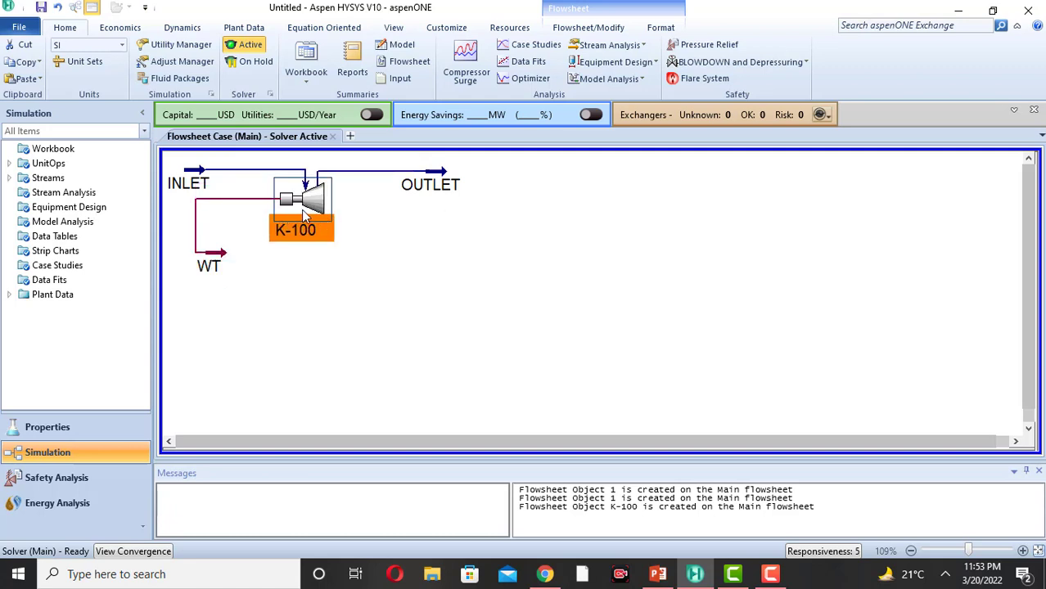
{"action": "left_click_drag", "start_coordinate": [225, 258], "coordinate": [225, 234]}
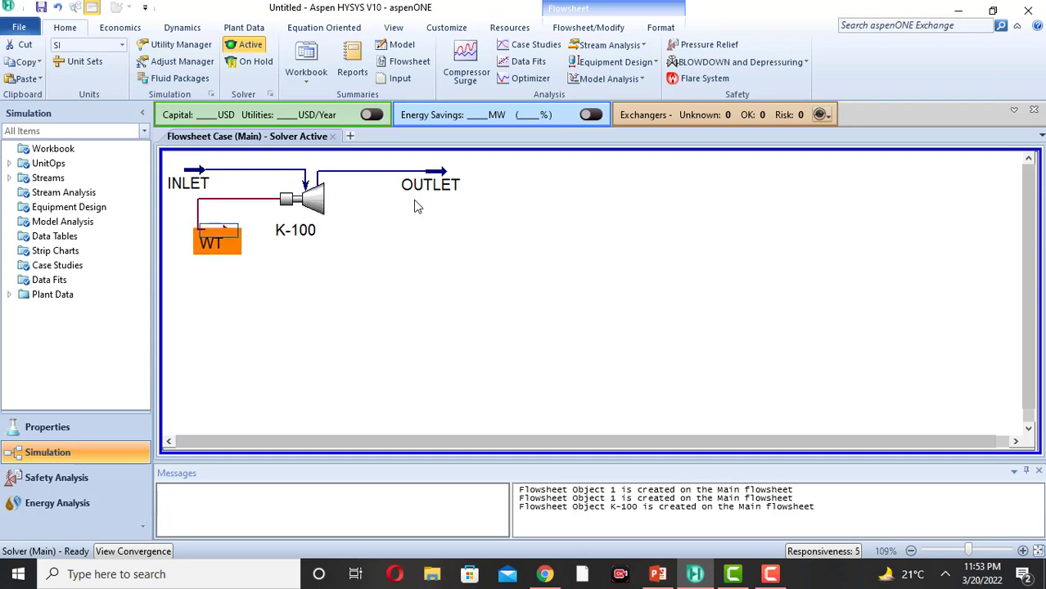
Add the Material Streams workbook table to the flowsheet and place it to the right of the OUTLET stream.
{"action": "right_click", "coordinate": [554, 203]}
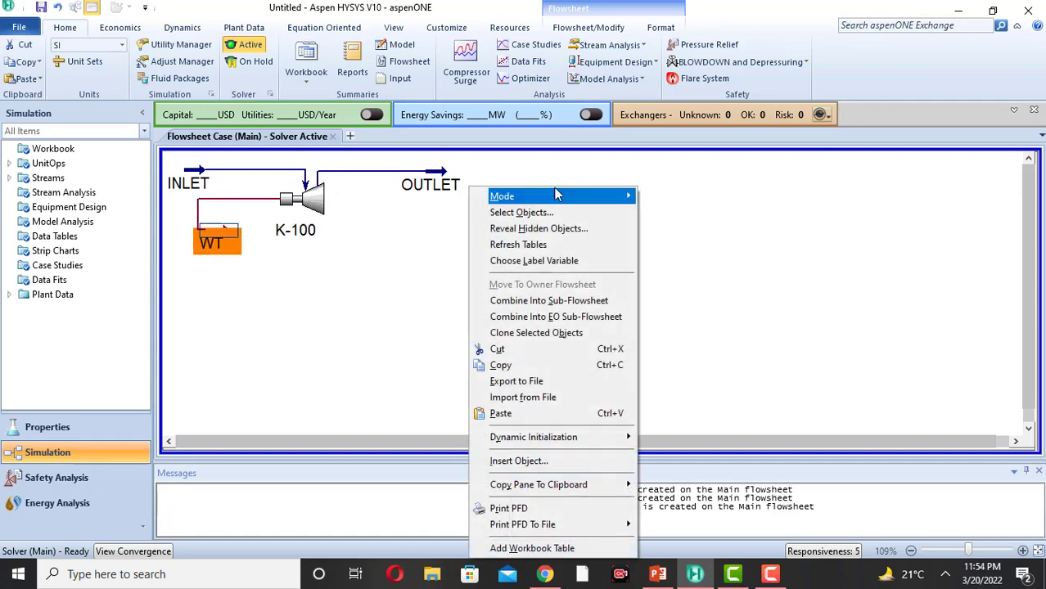
{"action": "left_click", "coordinate": [554, 550]}
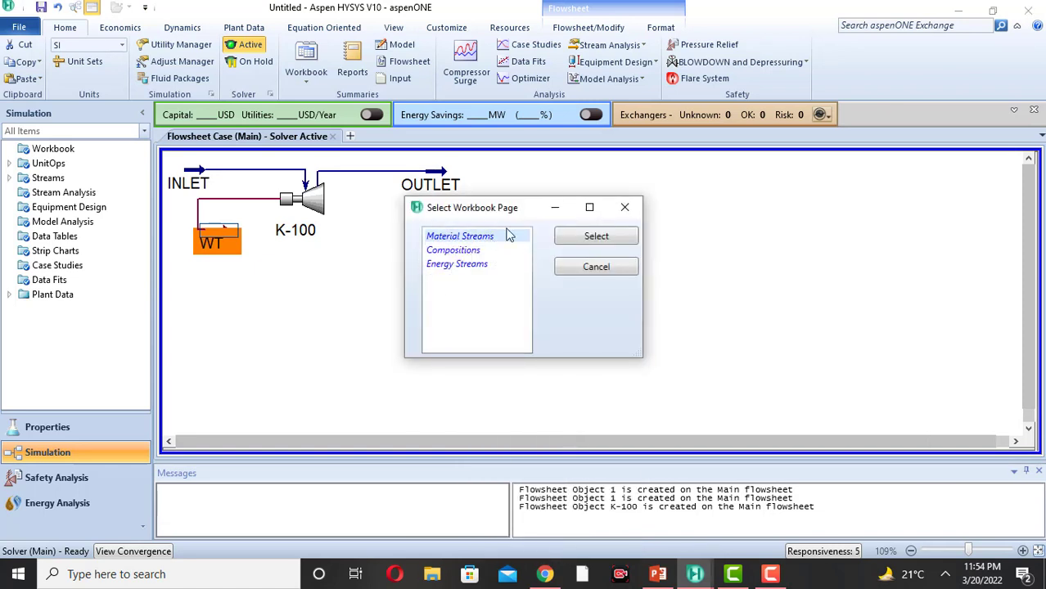
{"action": "left_click", "coordinate": [593, 239]}
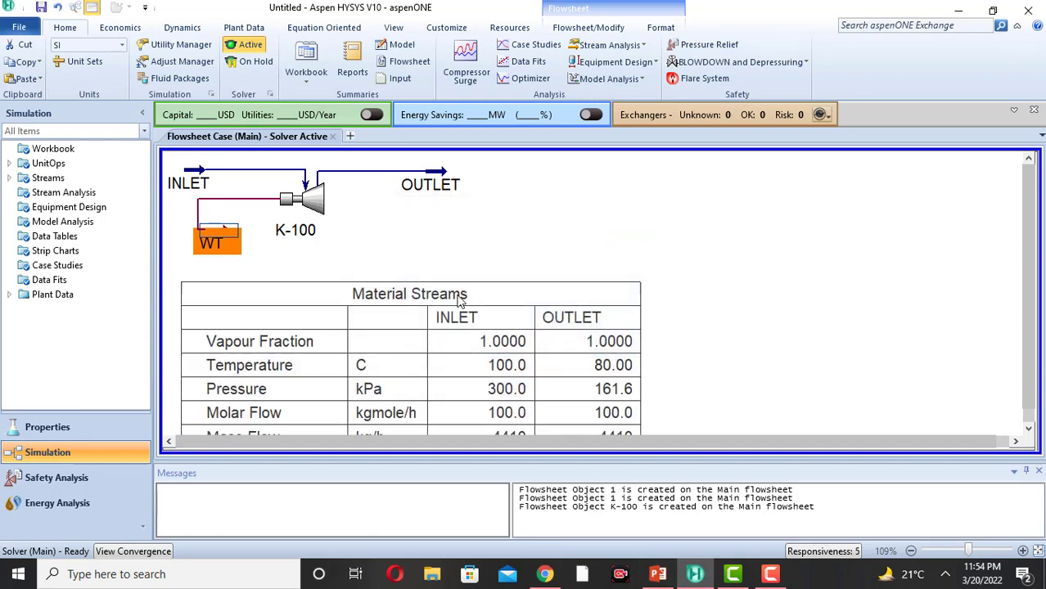
{"action": "left_click_drag", "start_coordinate": [485, 293], "coordinate": [854, 164]}
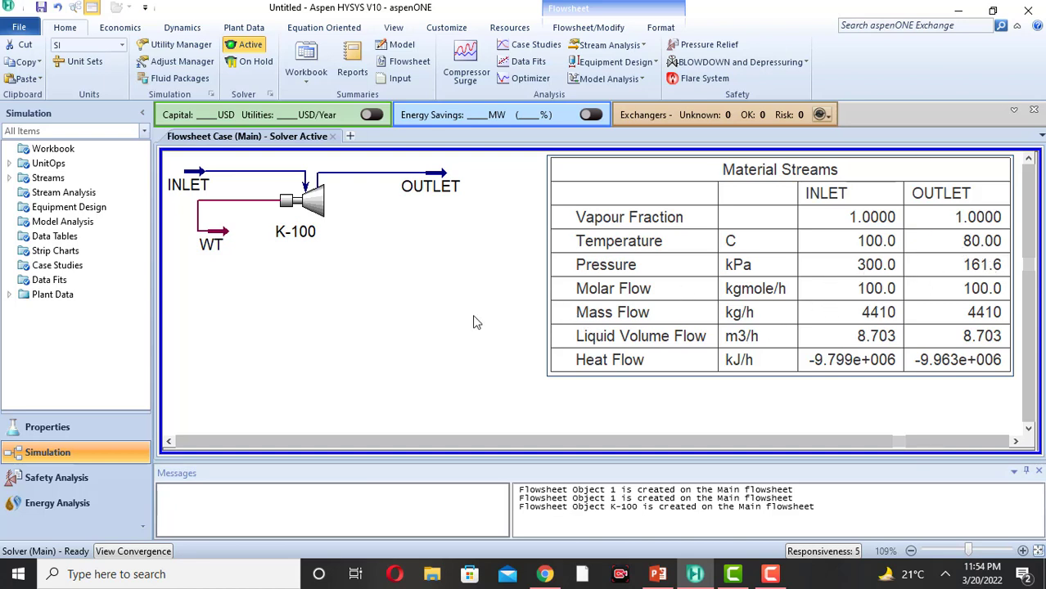
Add the Compositions workbook table to the flowsheet and place it just below K-100 and WT.
{"action": "right_click", "coordinate": [356, 261]}
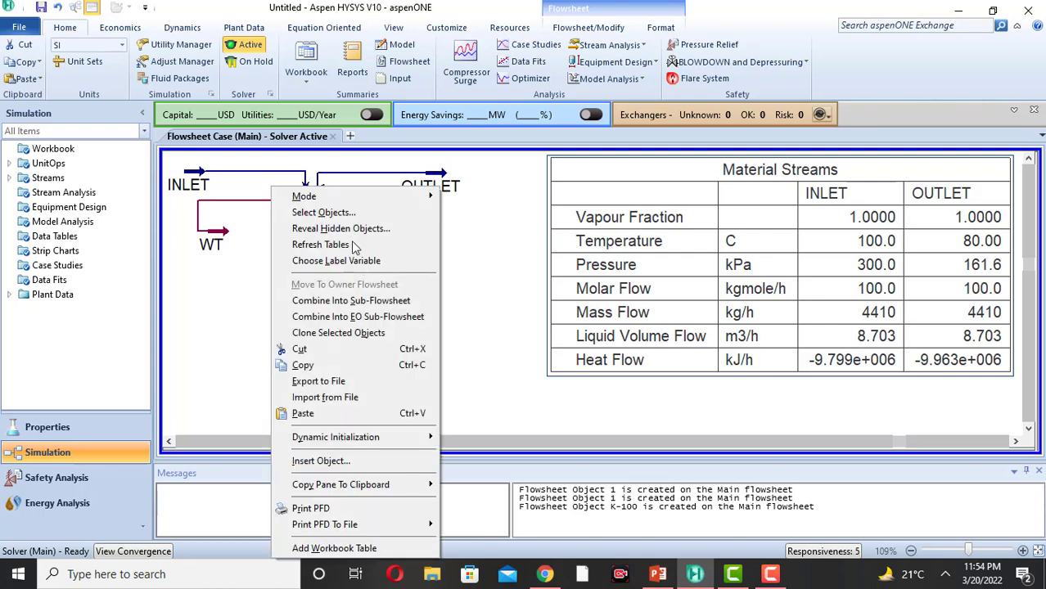
{"action": "left_click", "coordinate": [348, 548]}
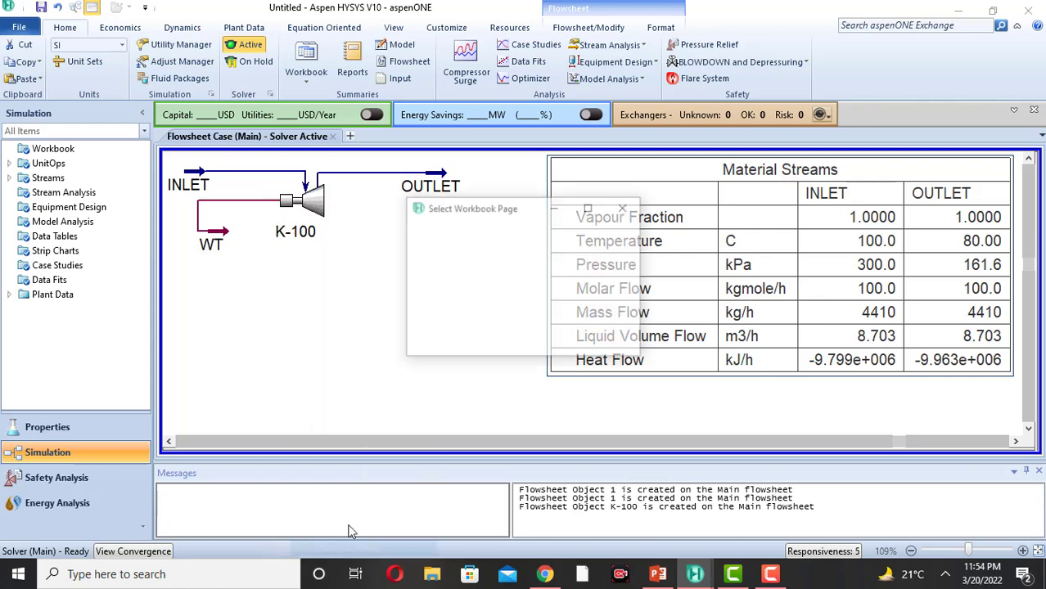
{"action": "left_click", "coordinate": [474, 250]}
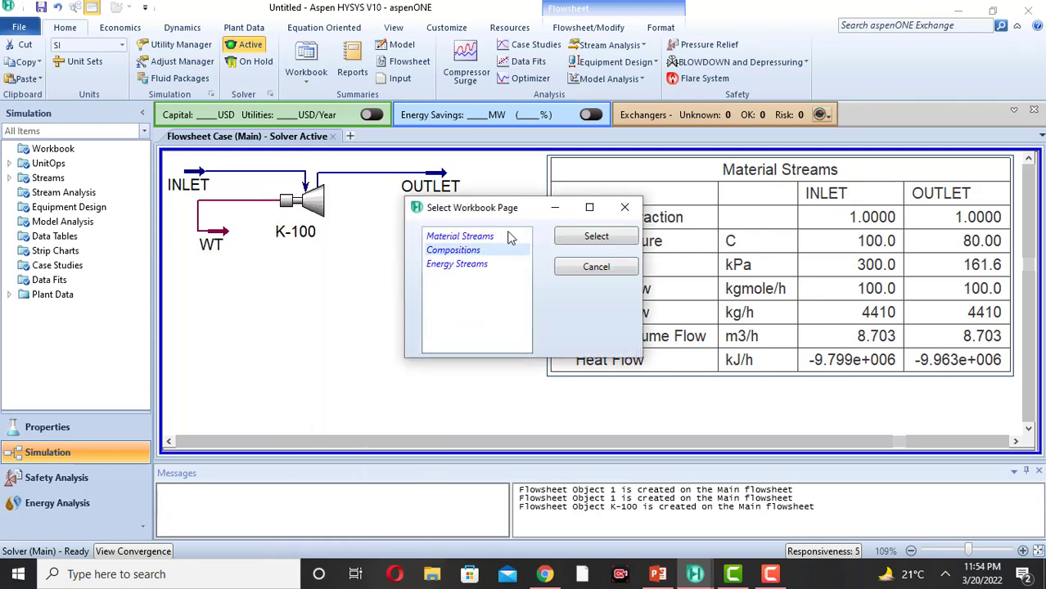
{"action": "left_click", "coordinate": [596, 237]}
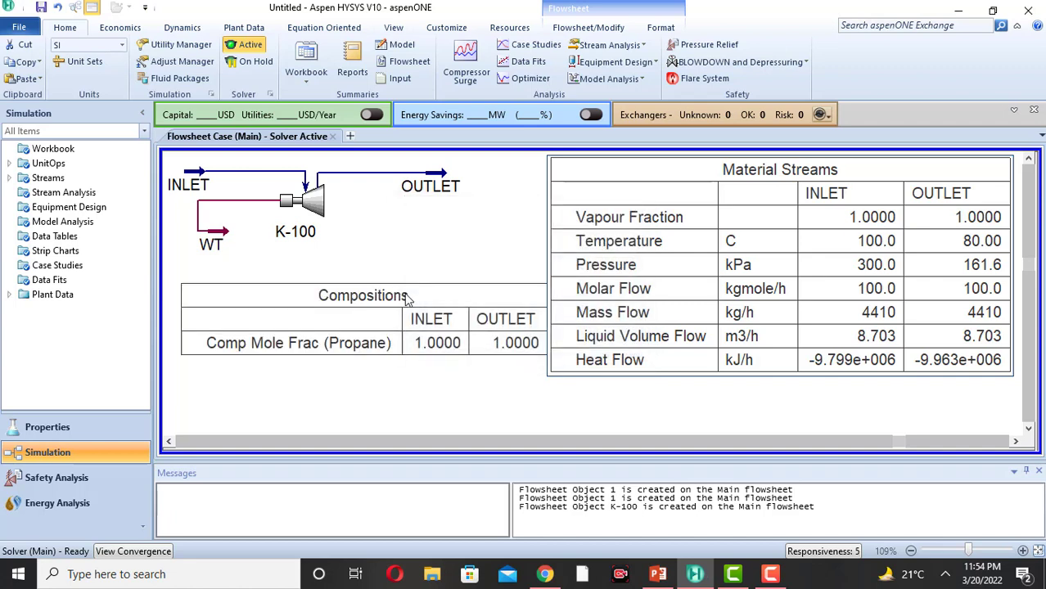
{"action": "left_click_drag", "start_coordinate": [407, 300], "coordinate": [399, 275]}
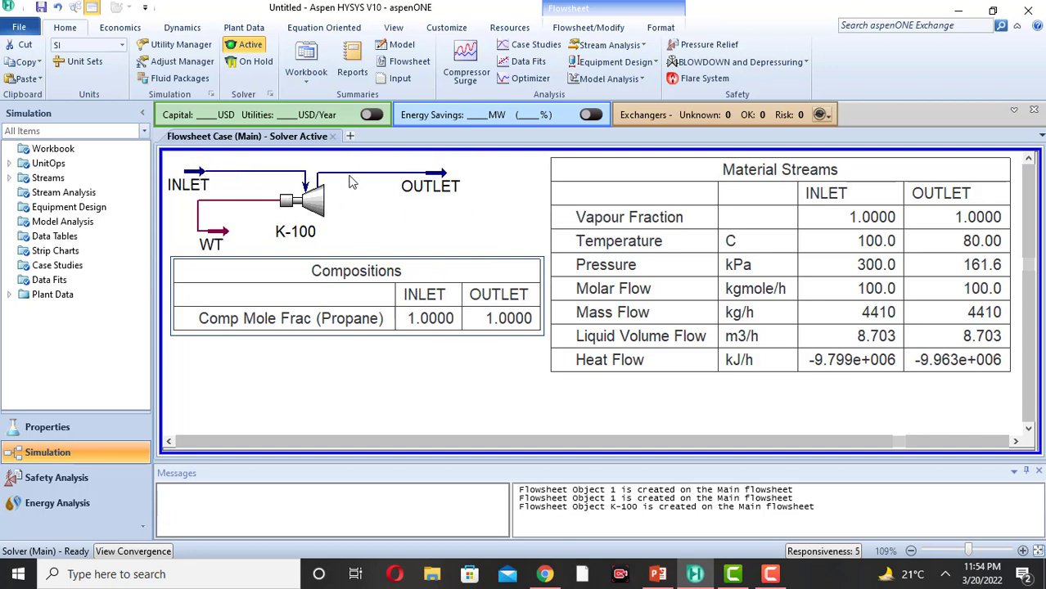
Add the Energy Streams workbook table to the flowsheet and place it beneath the Compositions table.
{"action": "right_click", "coordinate": [524, 200]}
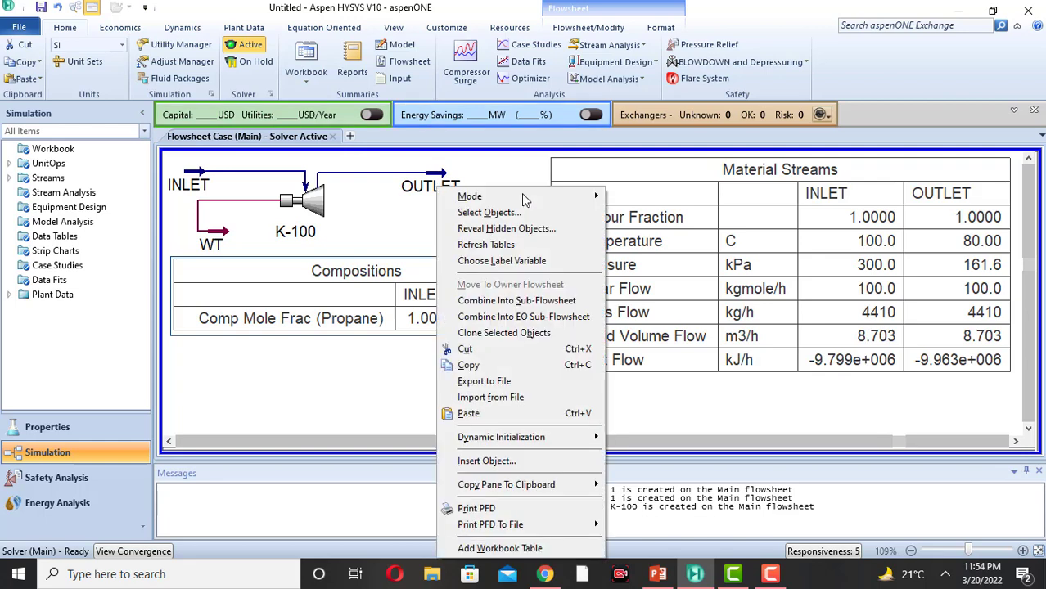
{"action": "left_click", "coordinate": [499, 548]}
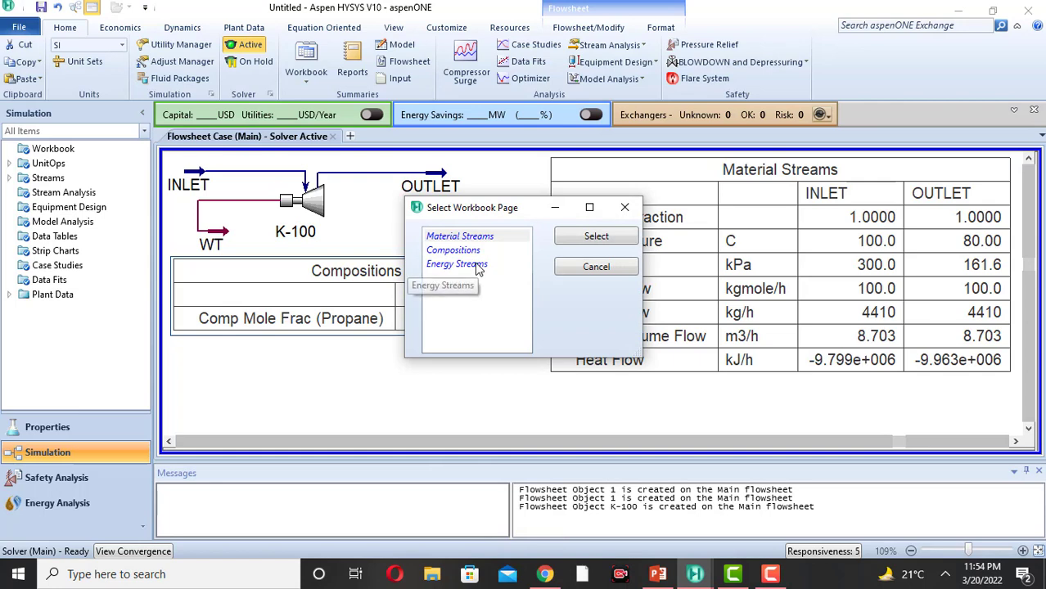
{"action": "left_click", "coordinate": [479, 264]}
{"action": "left_click", "coordinate": [579, 237]}
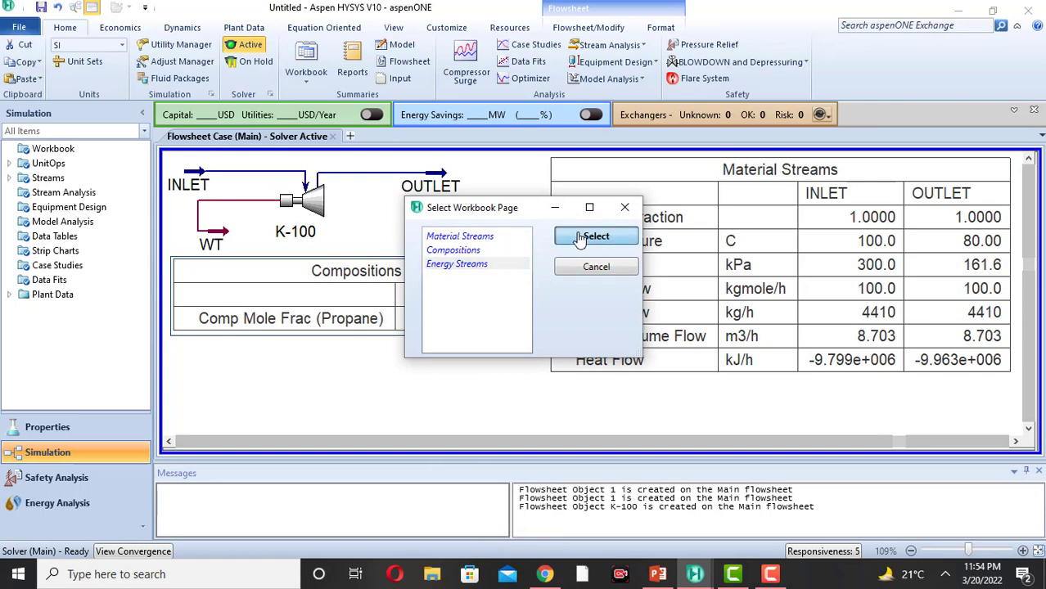
{"action": "left_click_drag", "start_coordinate": [323, 295], "coordinate": [344, 361]}
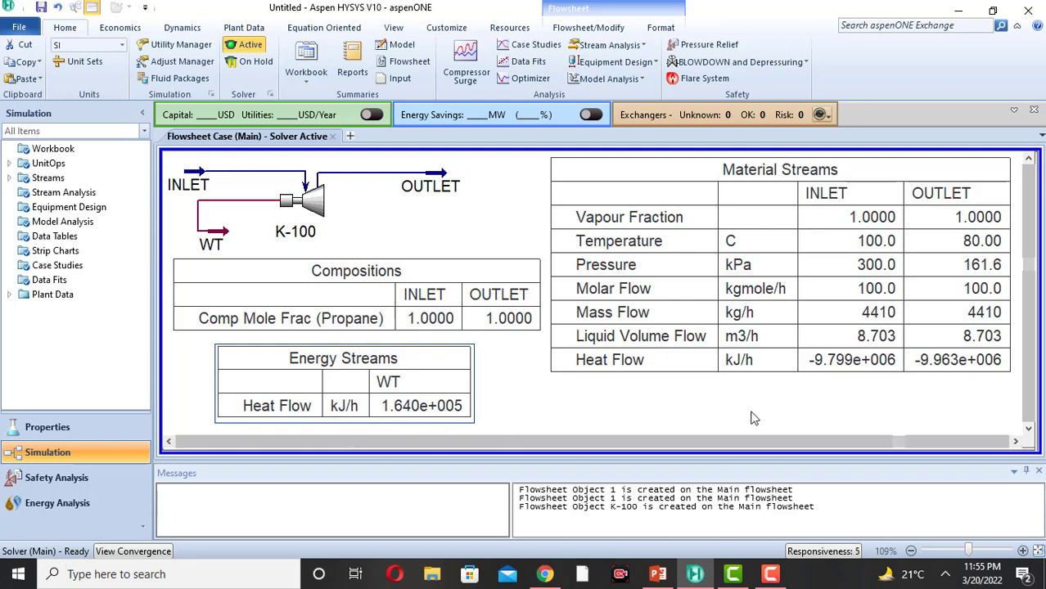
{"action": "left_click", "coordinate": [772, 578]}
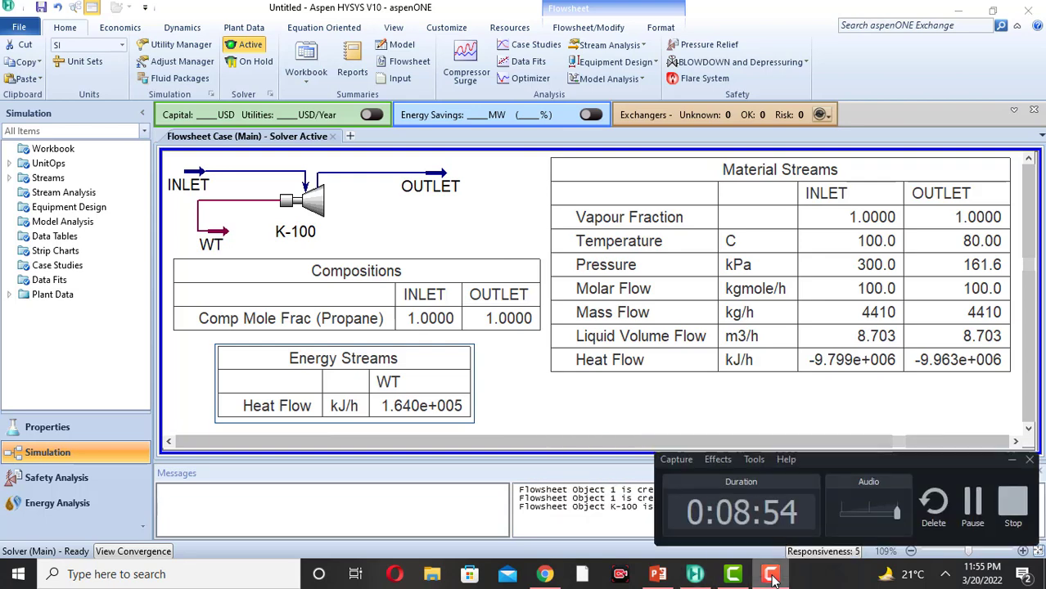